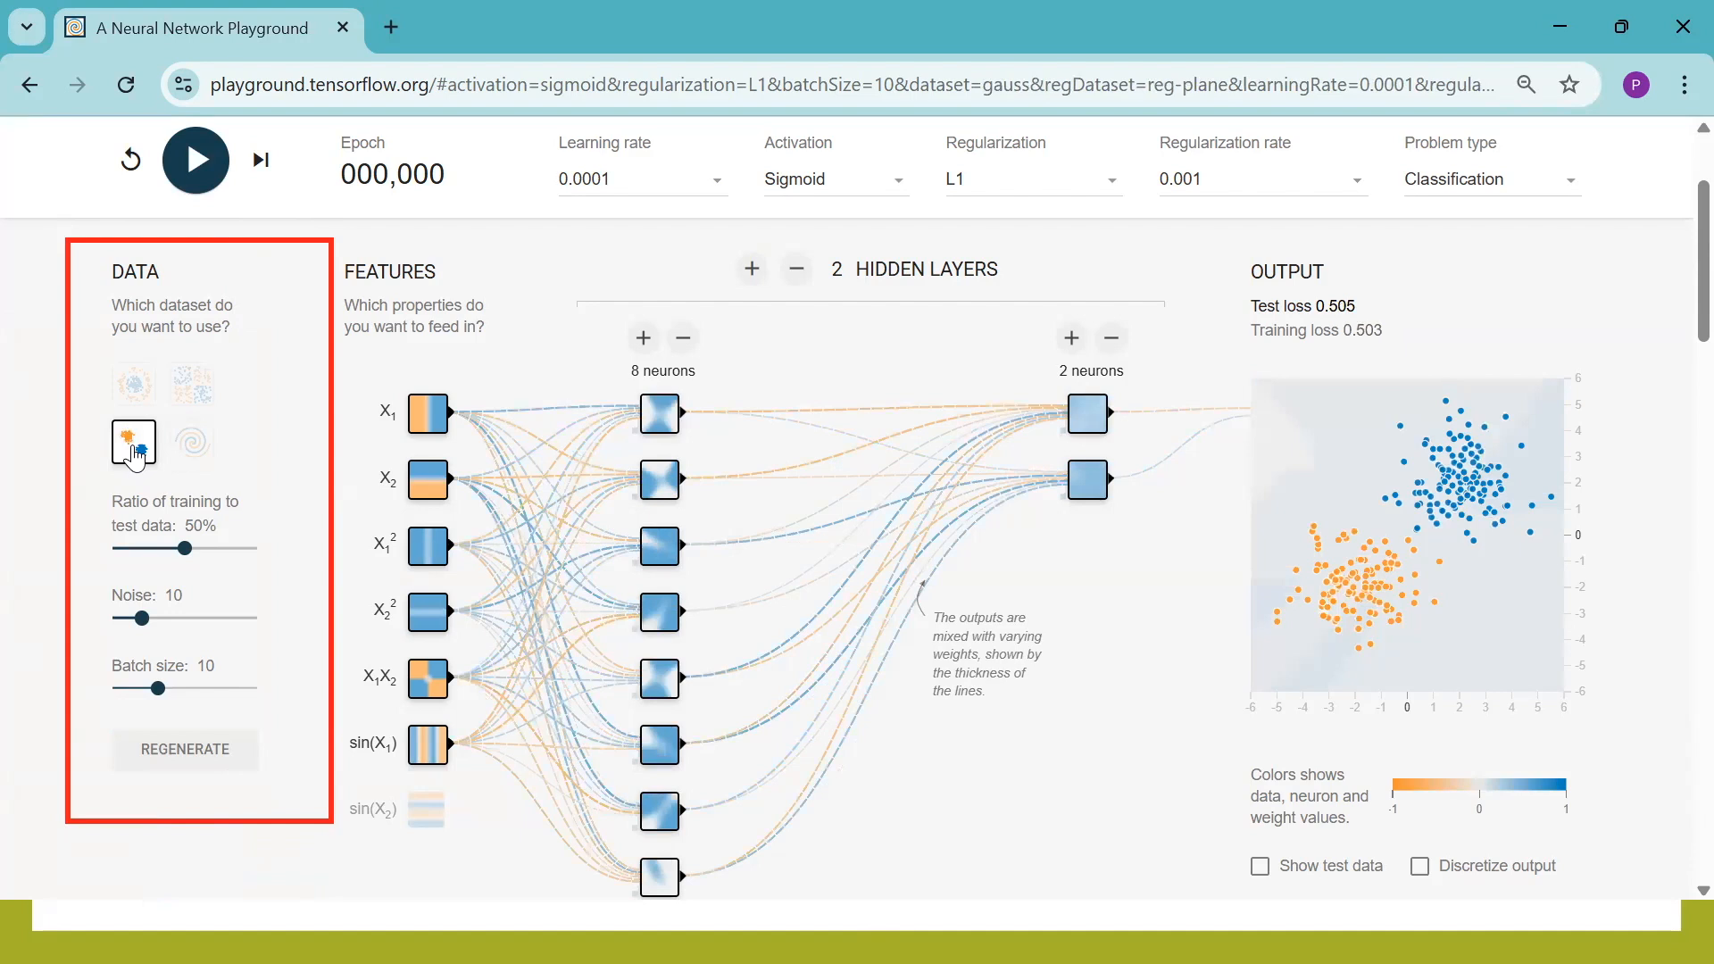
Try the circle and exclusive-or datasets, and select the spiral dataset for the network
click(126, 401)
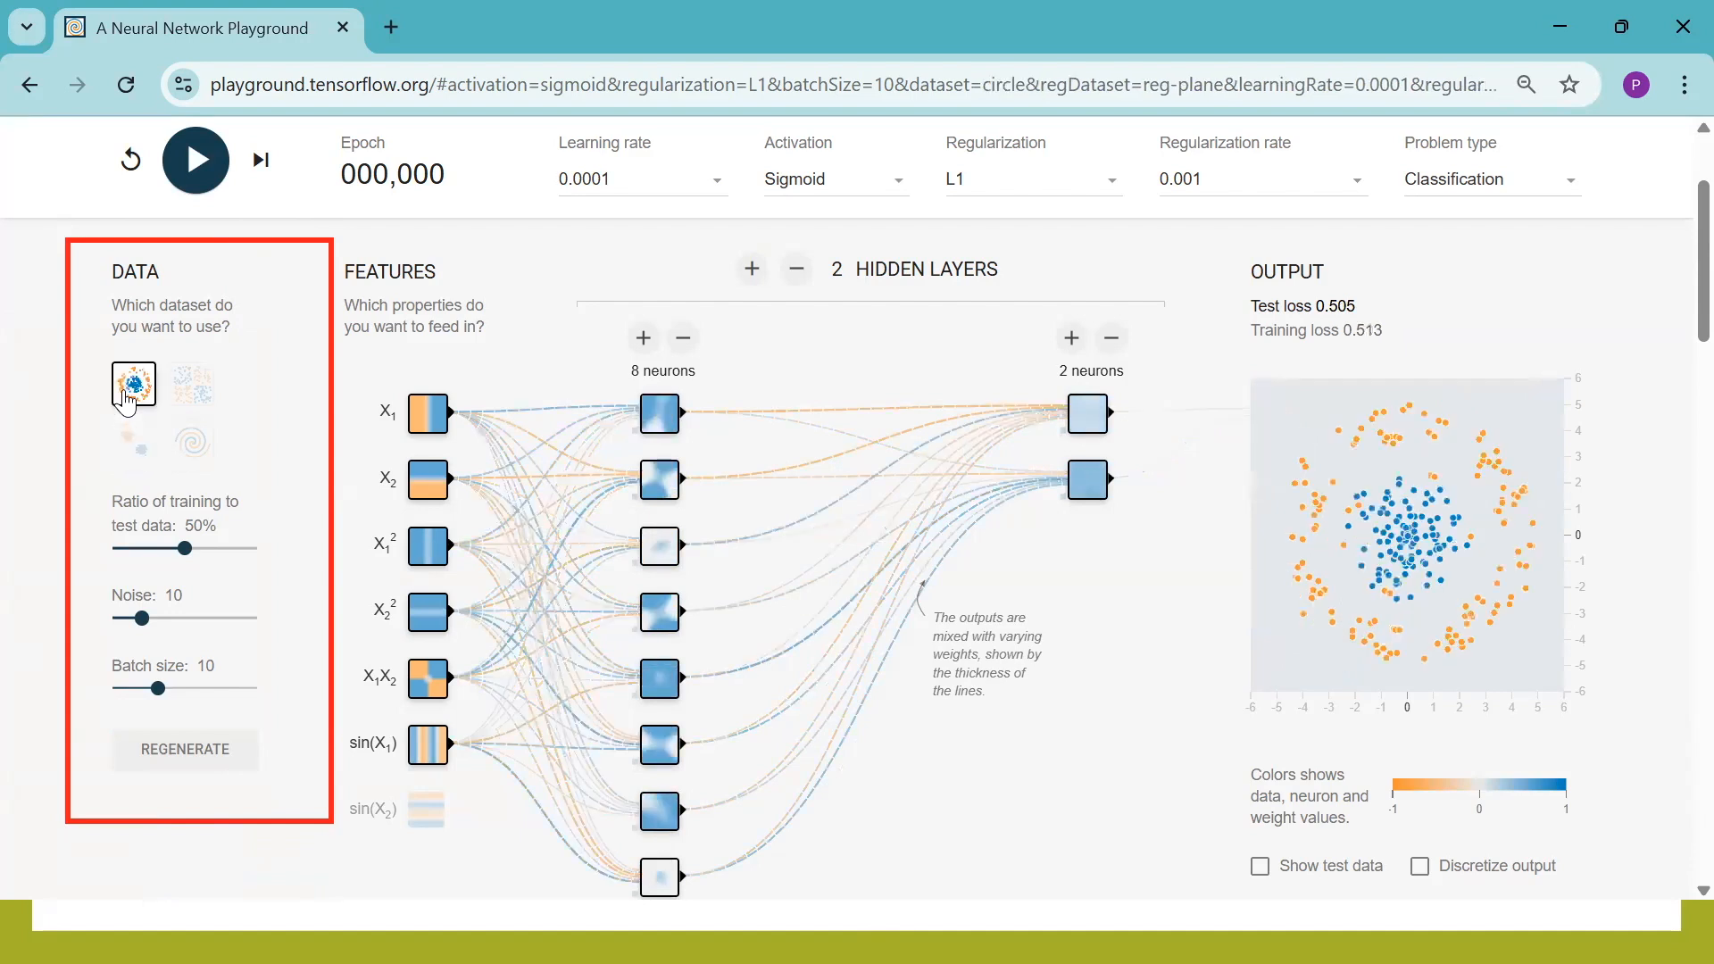
click(185, 390)
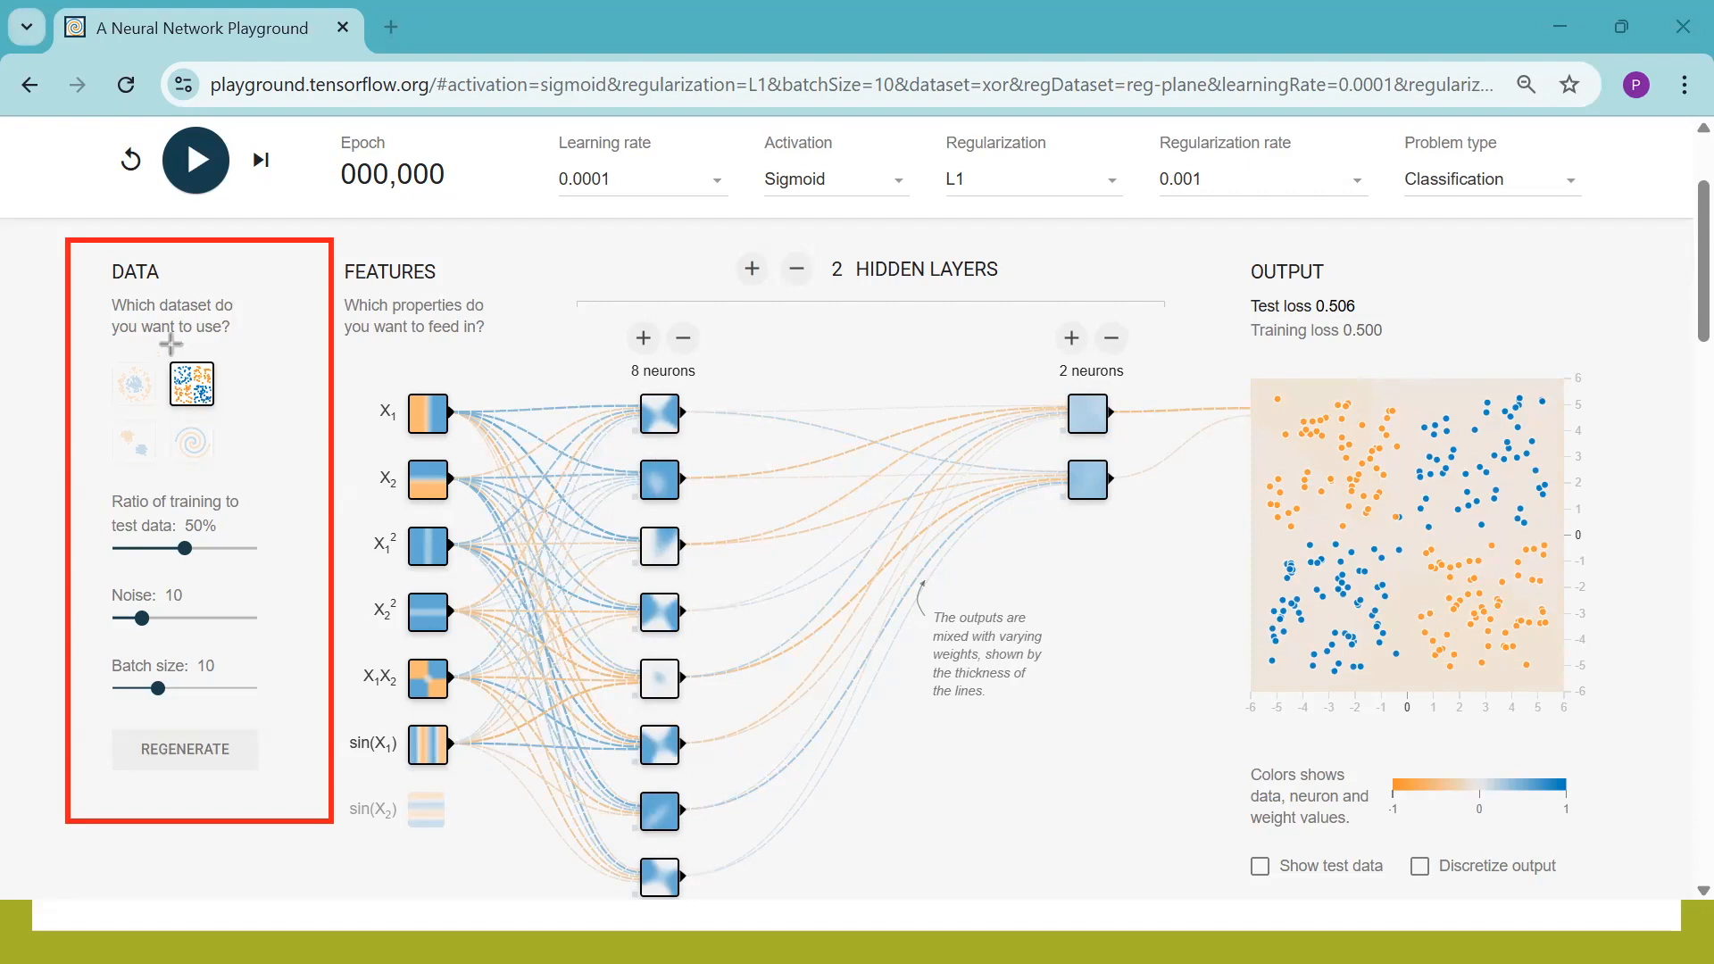
drag(173, 327, 182, 364)
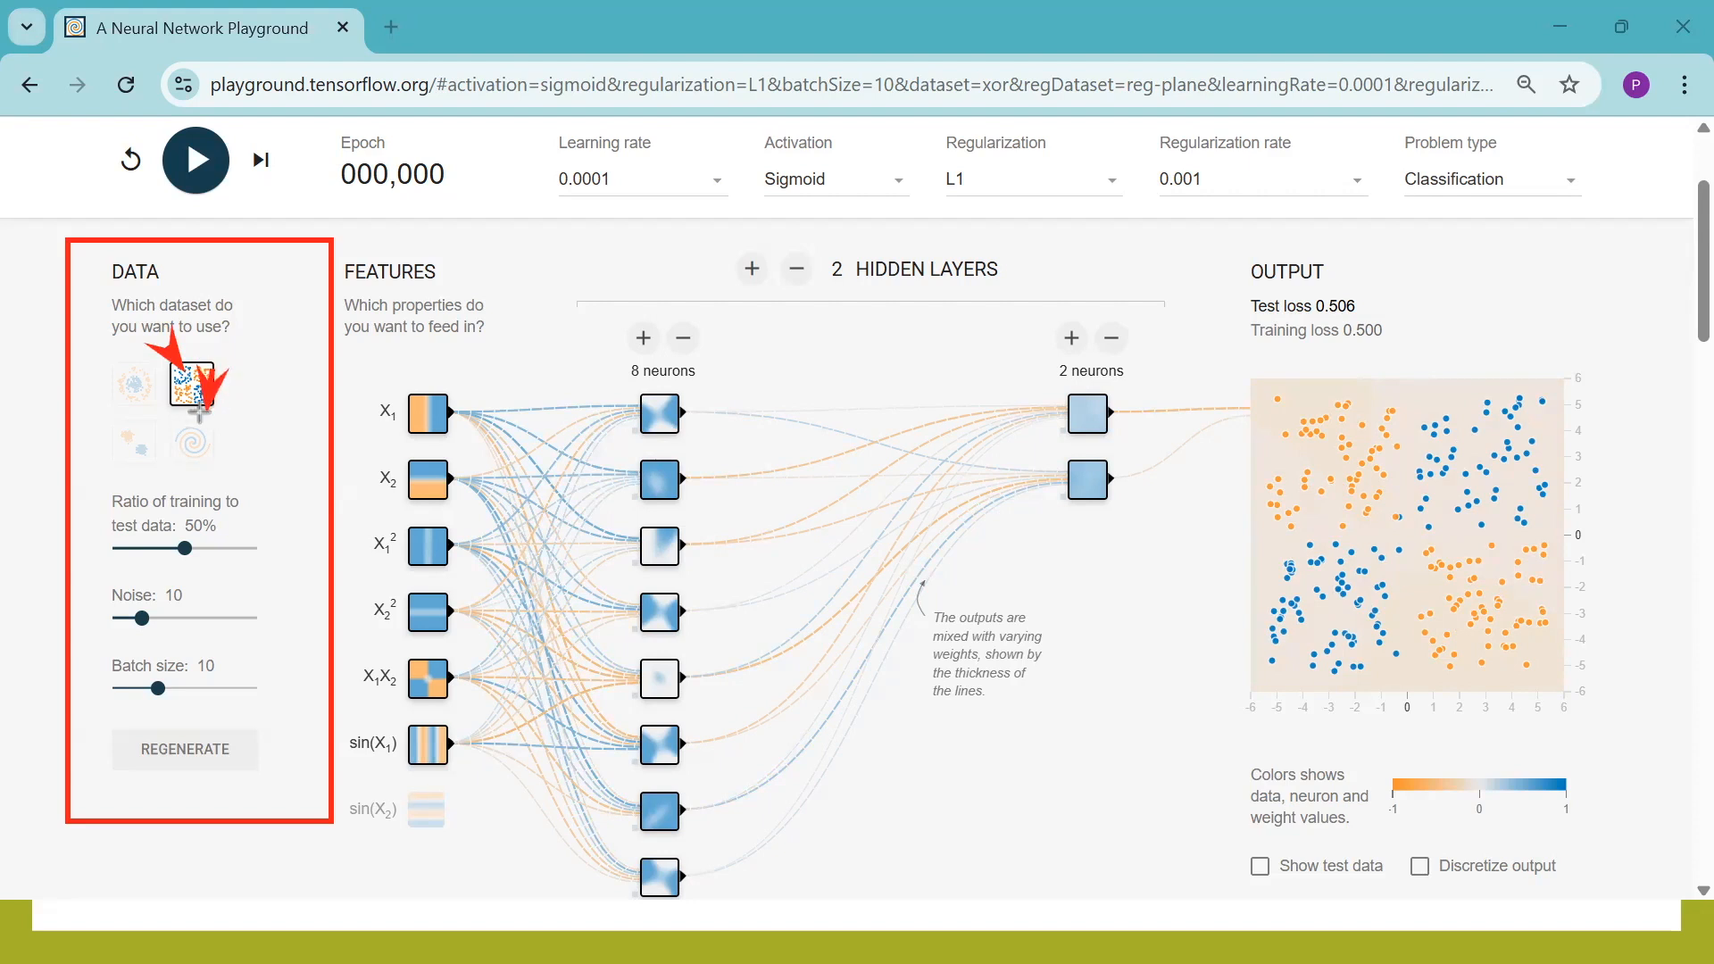
drag(232, 374, 203, 378)
click(184, 451)
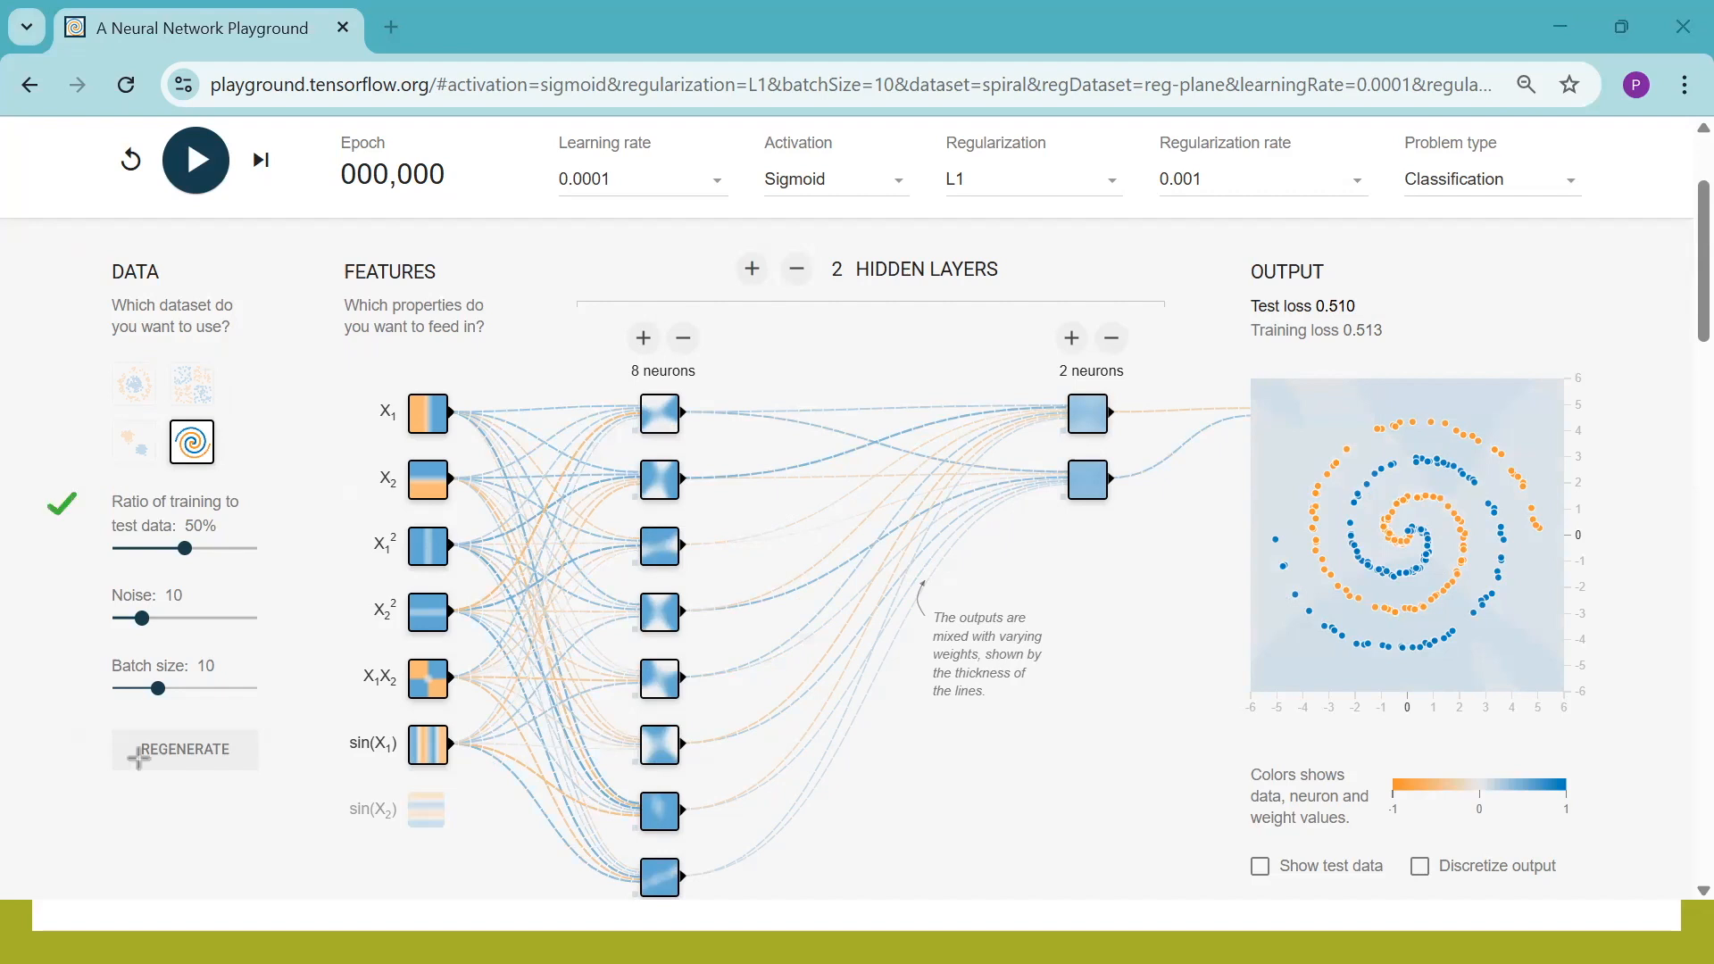
click(51, 660)
click(57, 592)
mouse_move(297, 250)
mouse_down()
mouse_move(548, 726)
mouse_move(551, 854)
mouse_up()
Switch the X1 feature off and back on, and remove X1X2 and sin(X1) from the input features
click(421, 440)
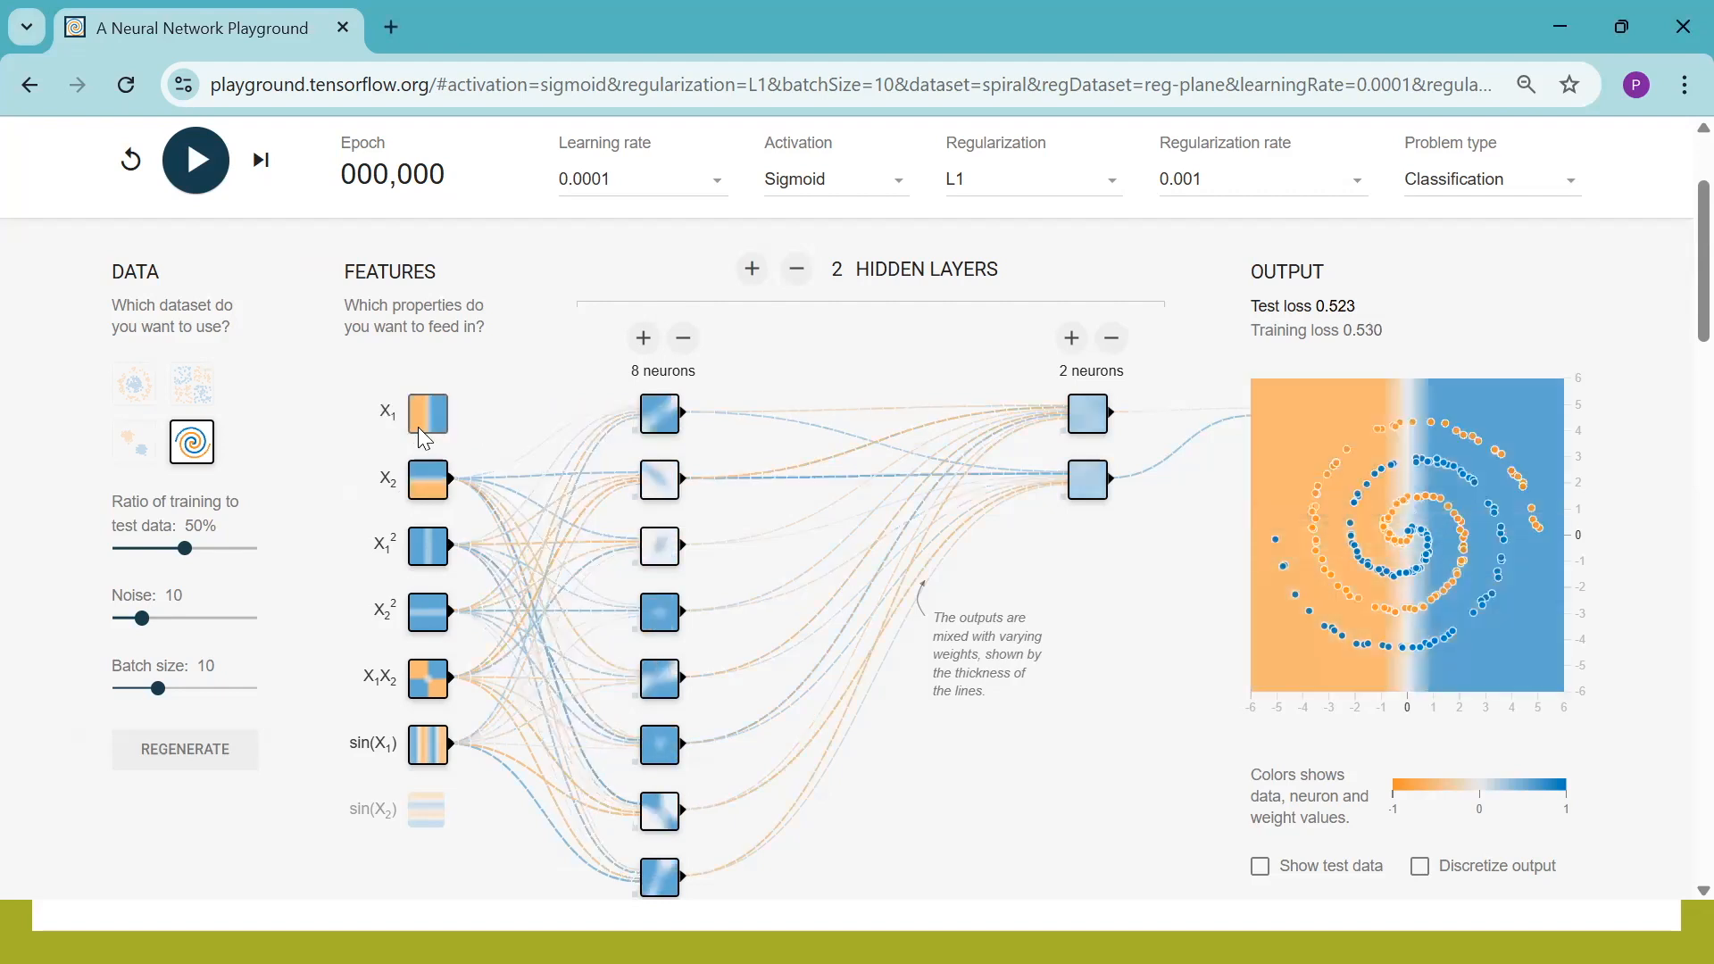
click(424, 437)
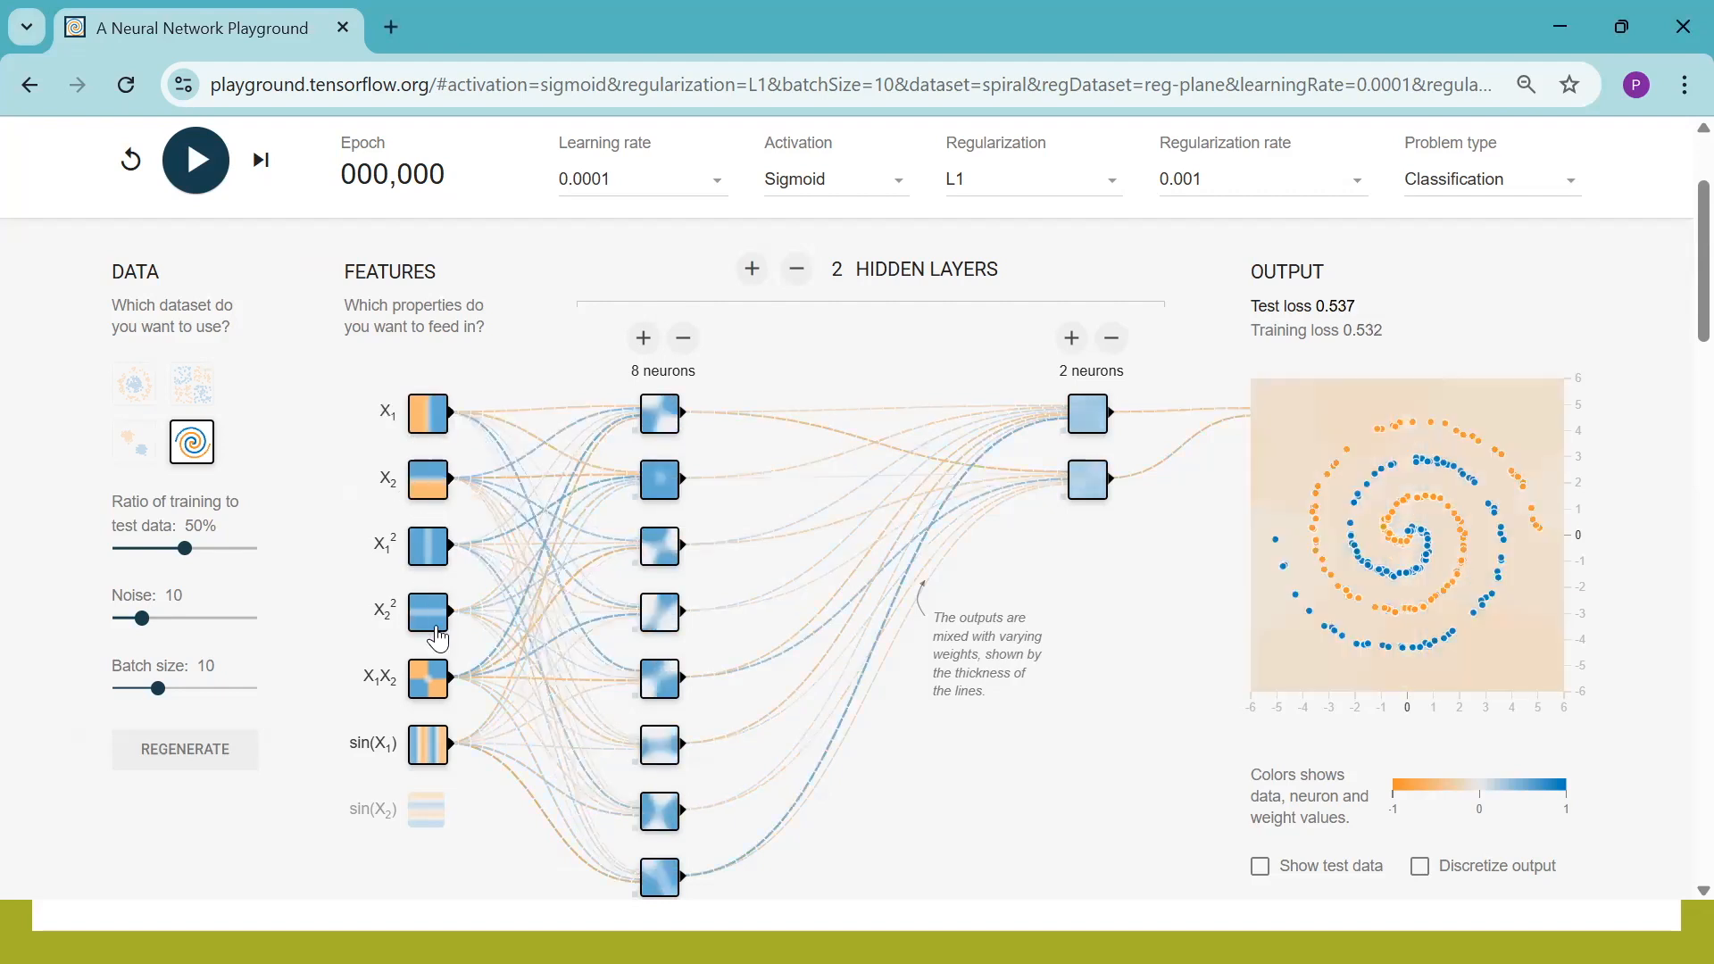
click(431, 688)
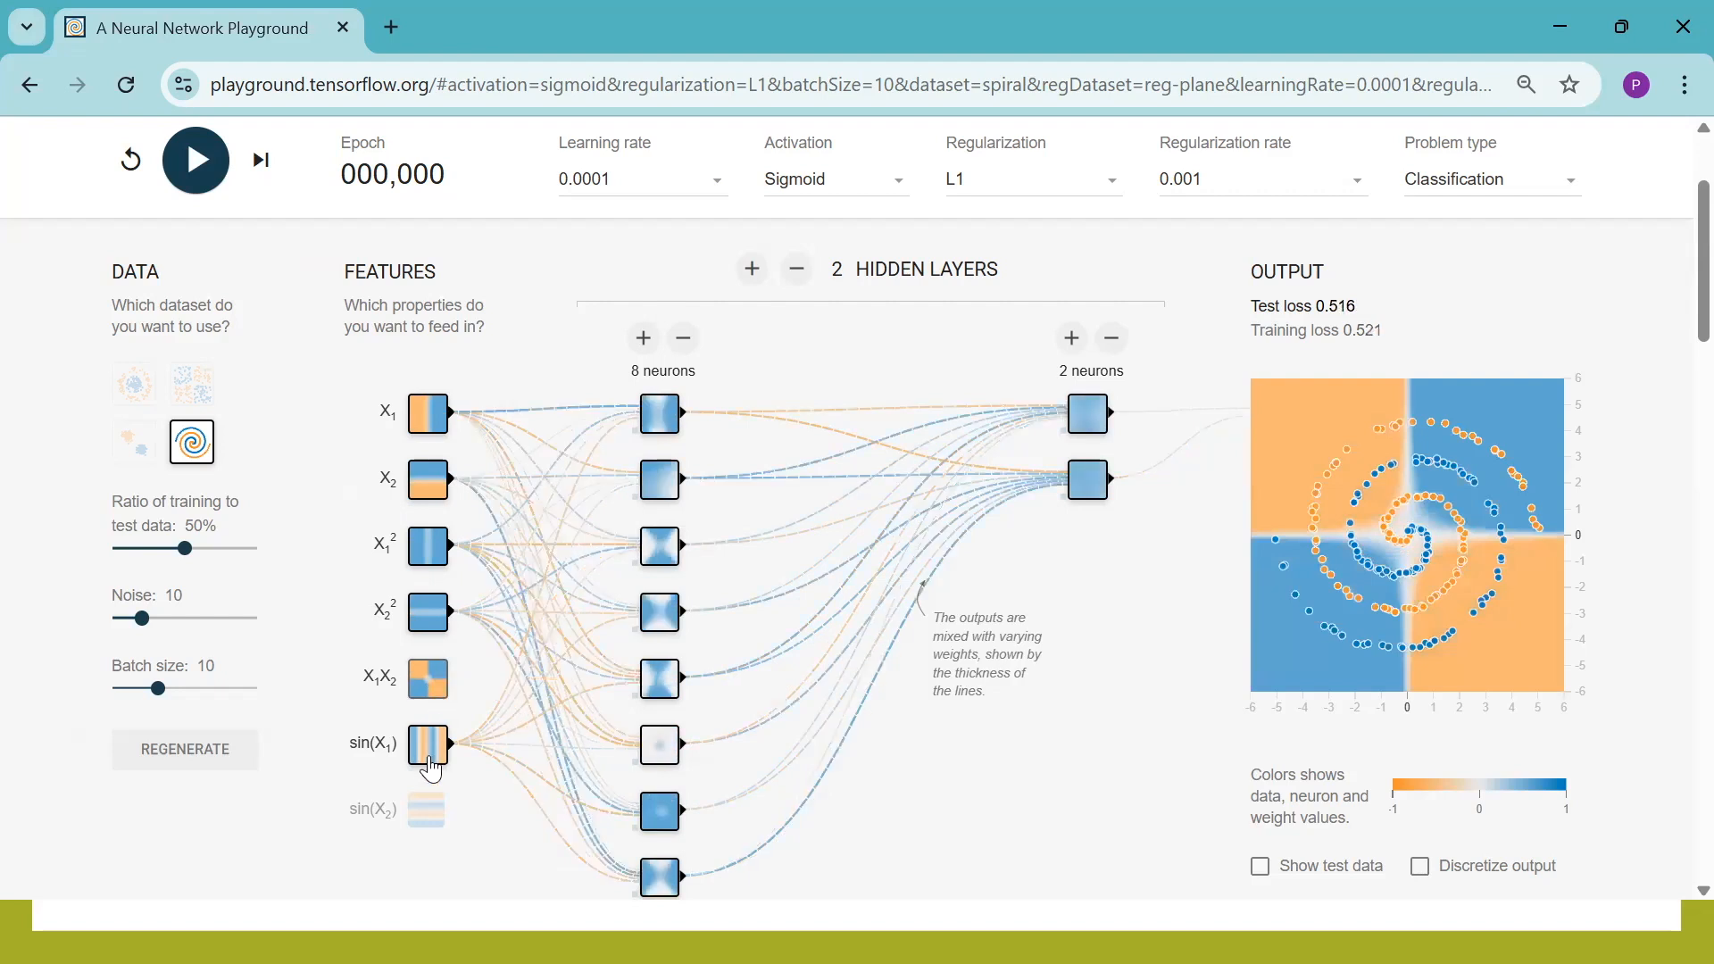
click(429, 759)
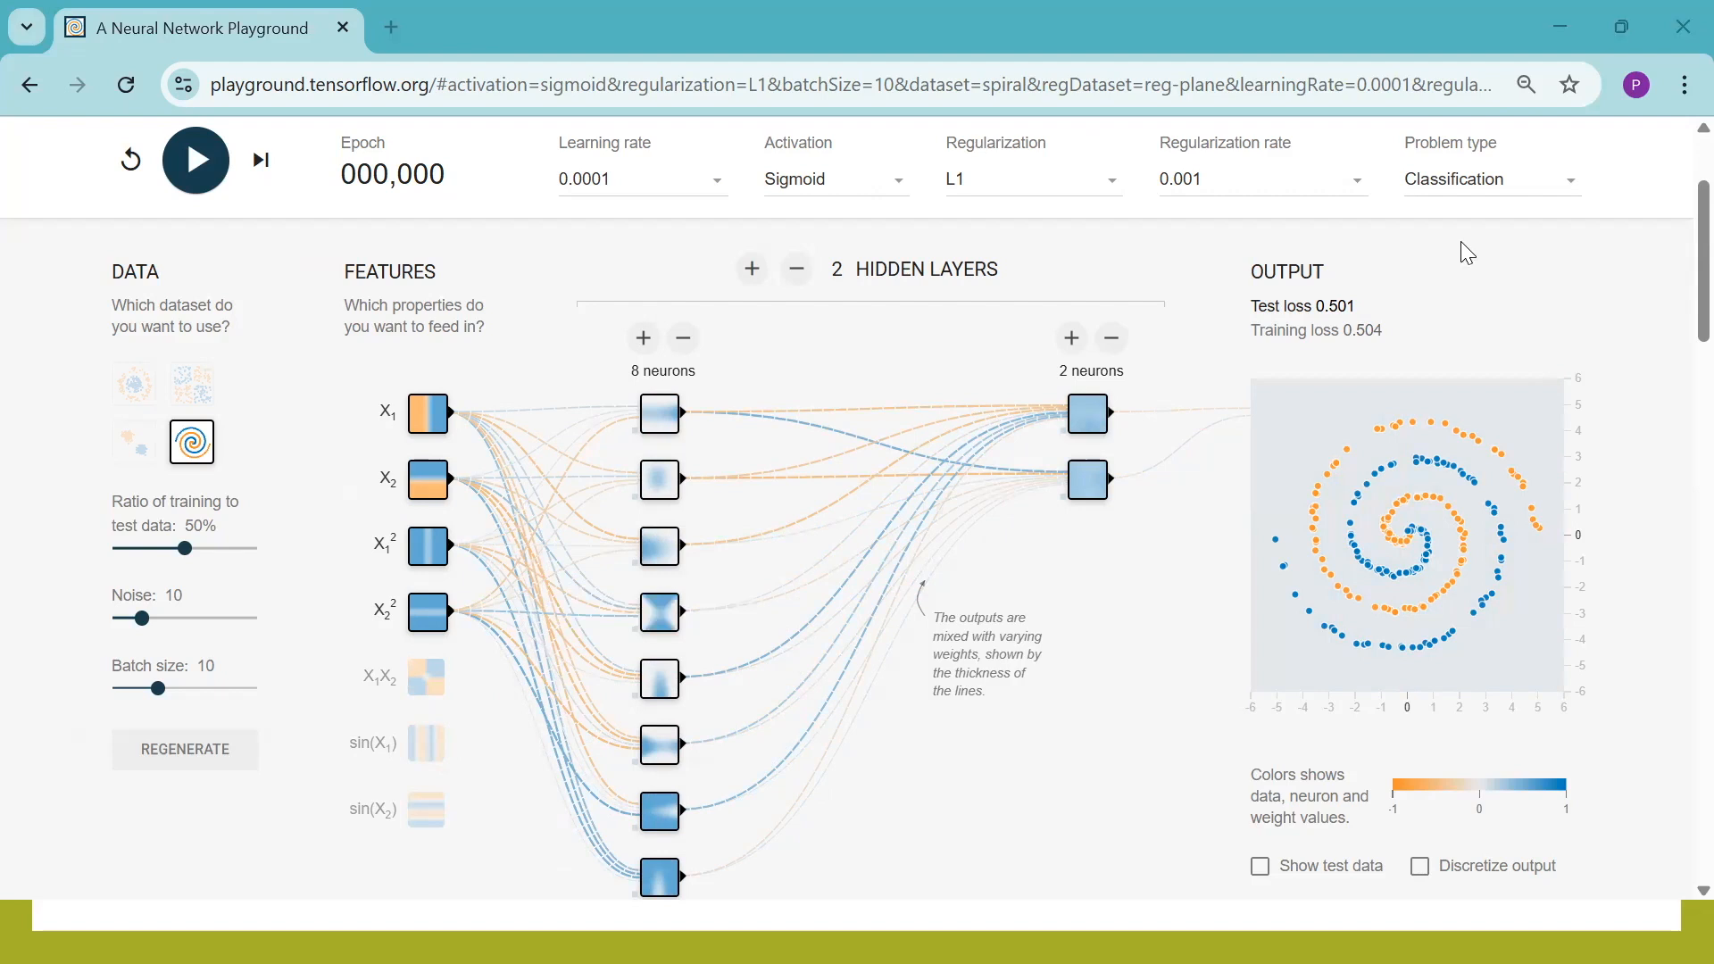
mouse_move(1373, 116)
mouse_down()
mouse_move(1550, 237)
mouse_move(1585, 232)
mouse_up()
mouse_move(522, 262)
mouse_down()
mouse_move(715, 662)
mouse_move(763, 934)
mouse_up()
Add four hidden layers to the network for a total of 6
click(753, 269)
click(752, 269)
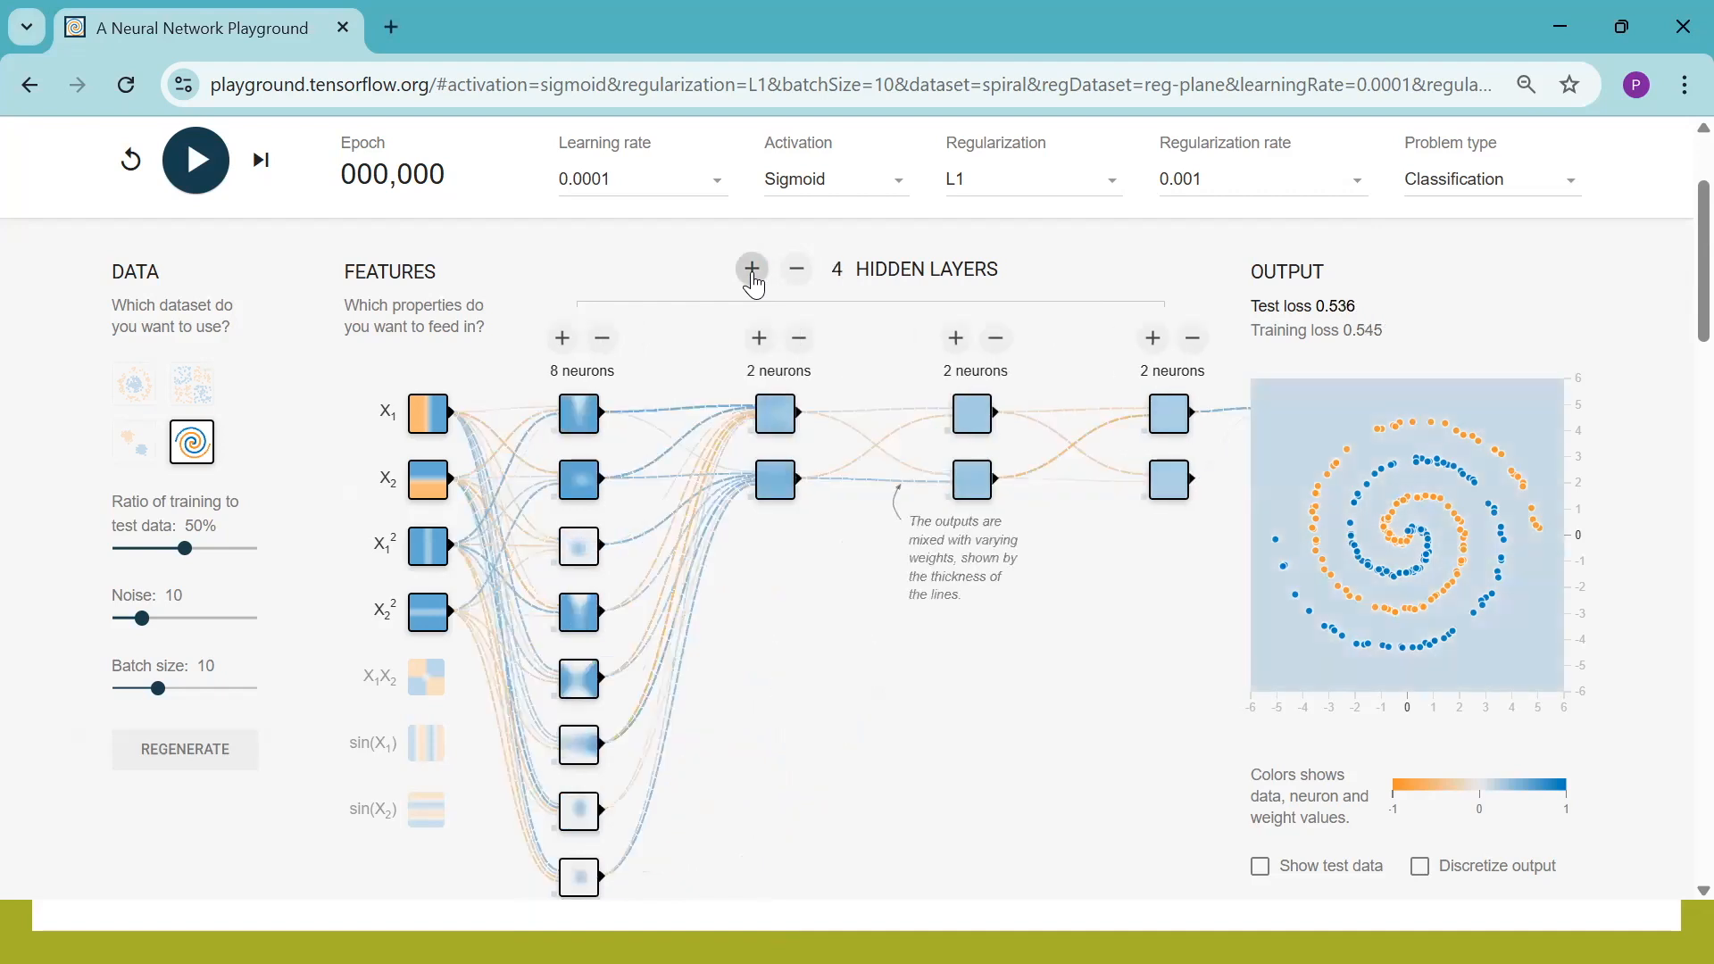
click(753, 268)
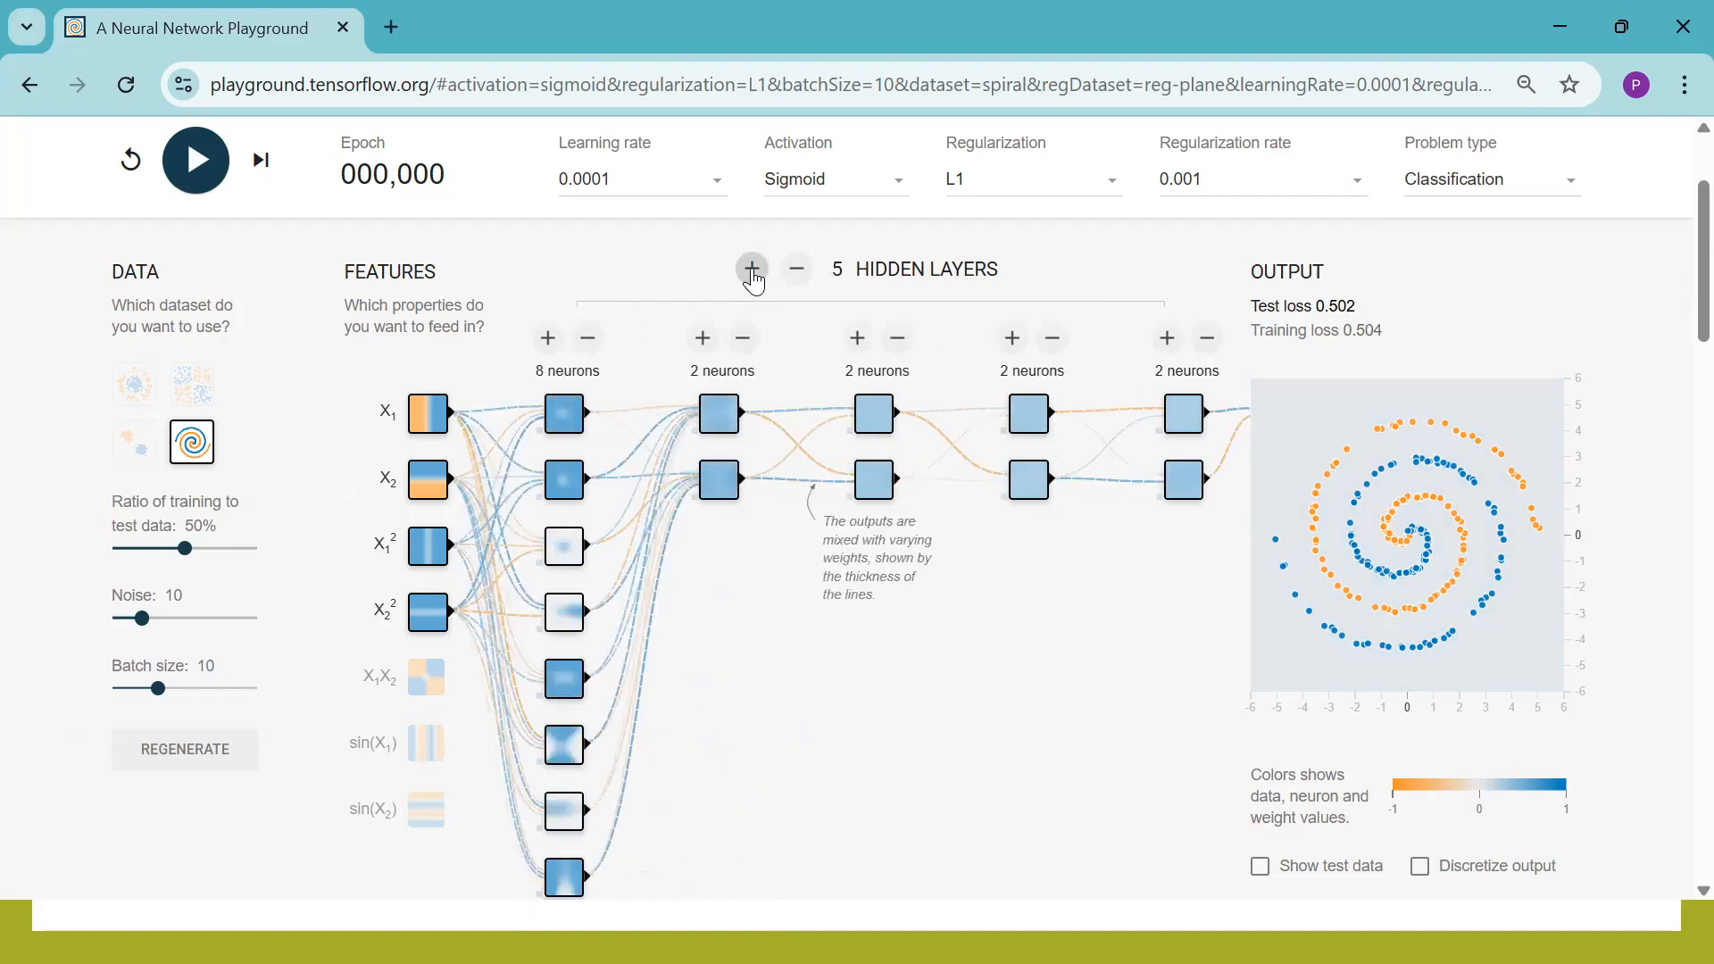
click(752, 269)
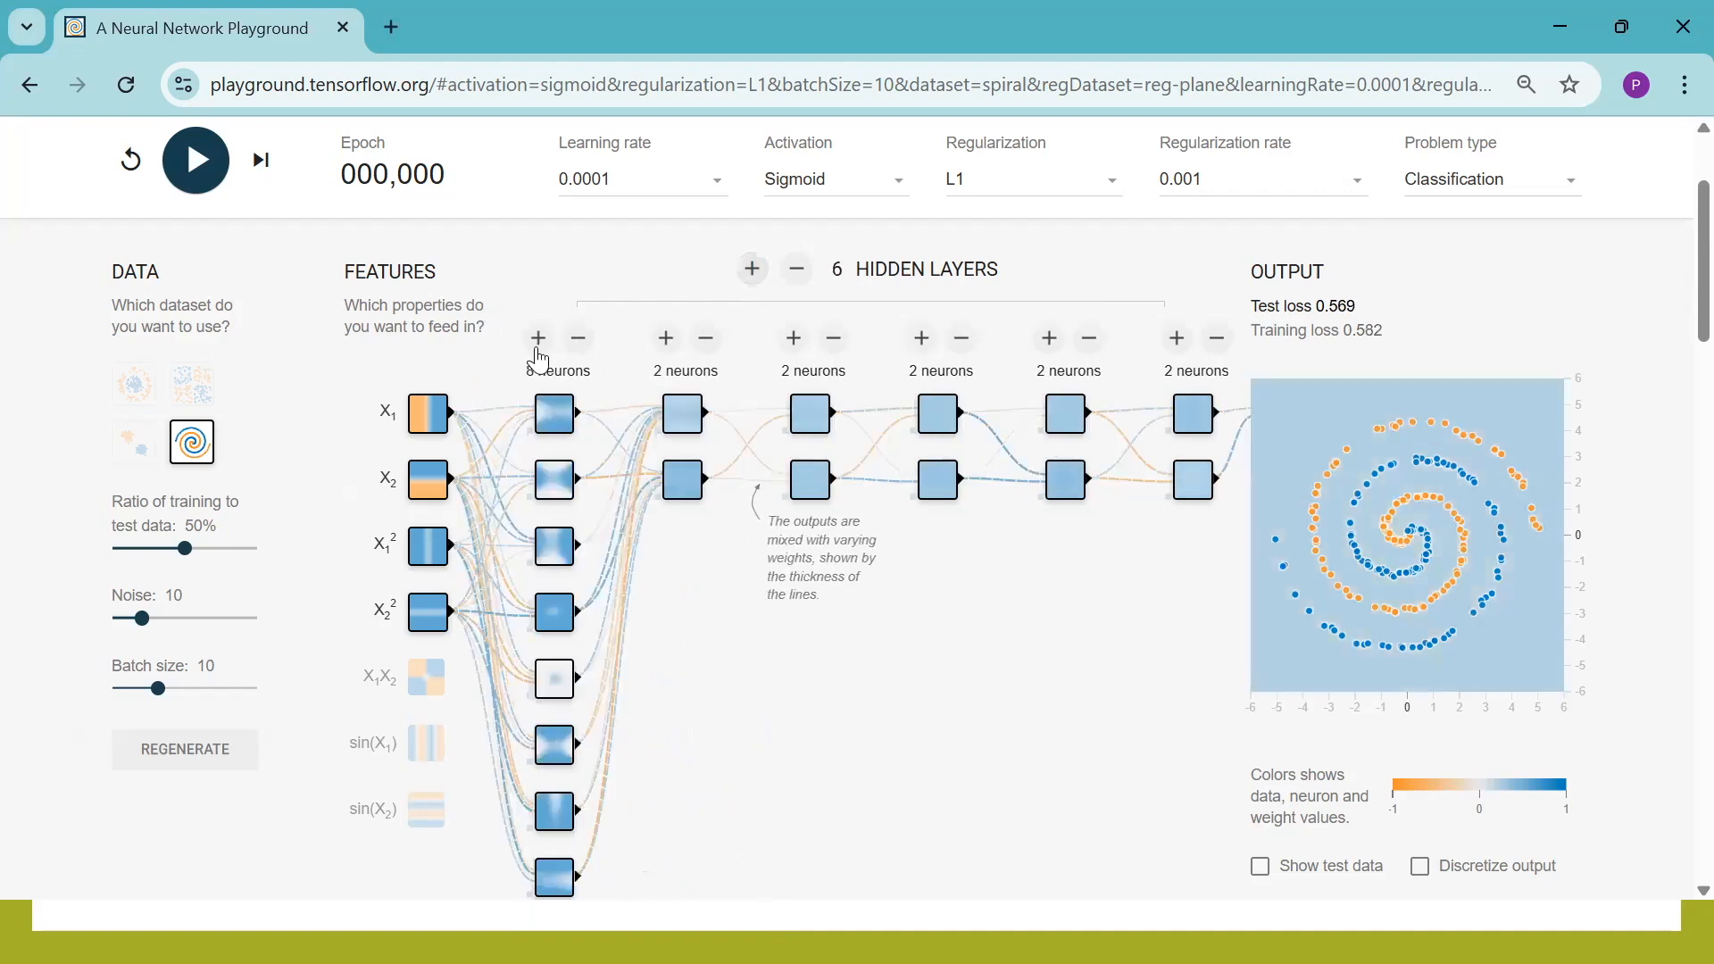
Reduce the first hidden layer to 7 neurons and increase the second through fifth hidden layers to 3 neurons each
click(579, 339)
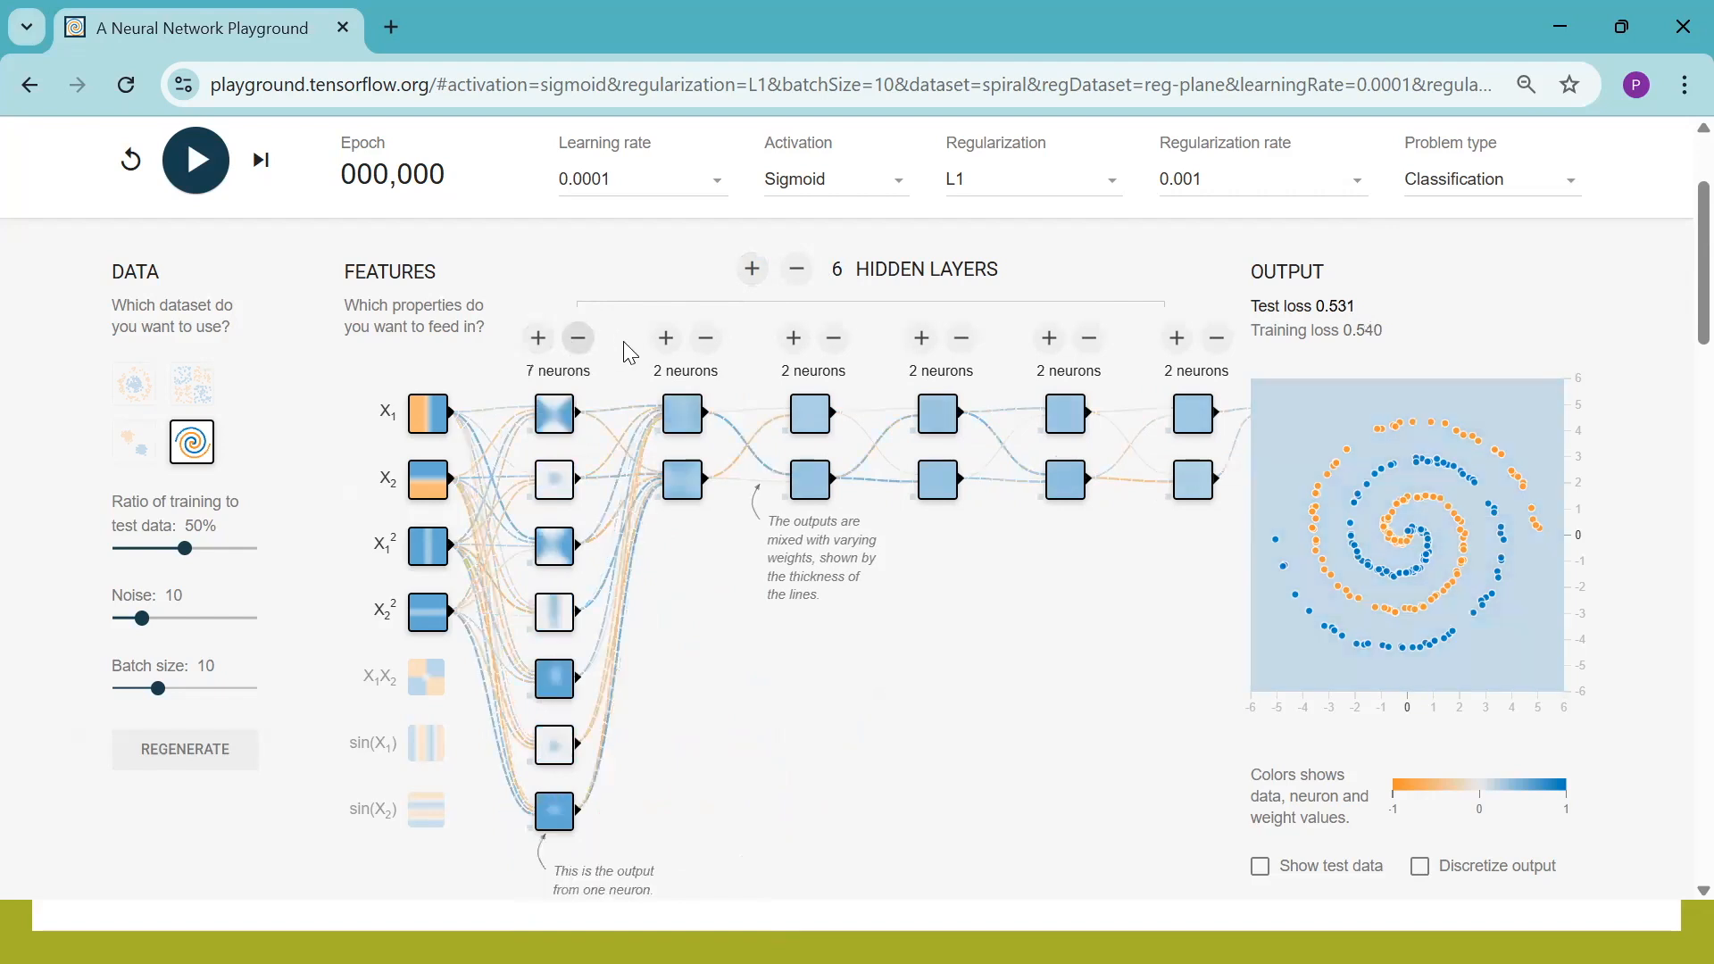
click(666, 339)
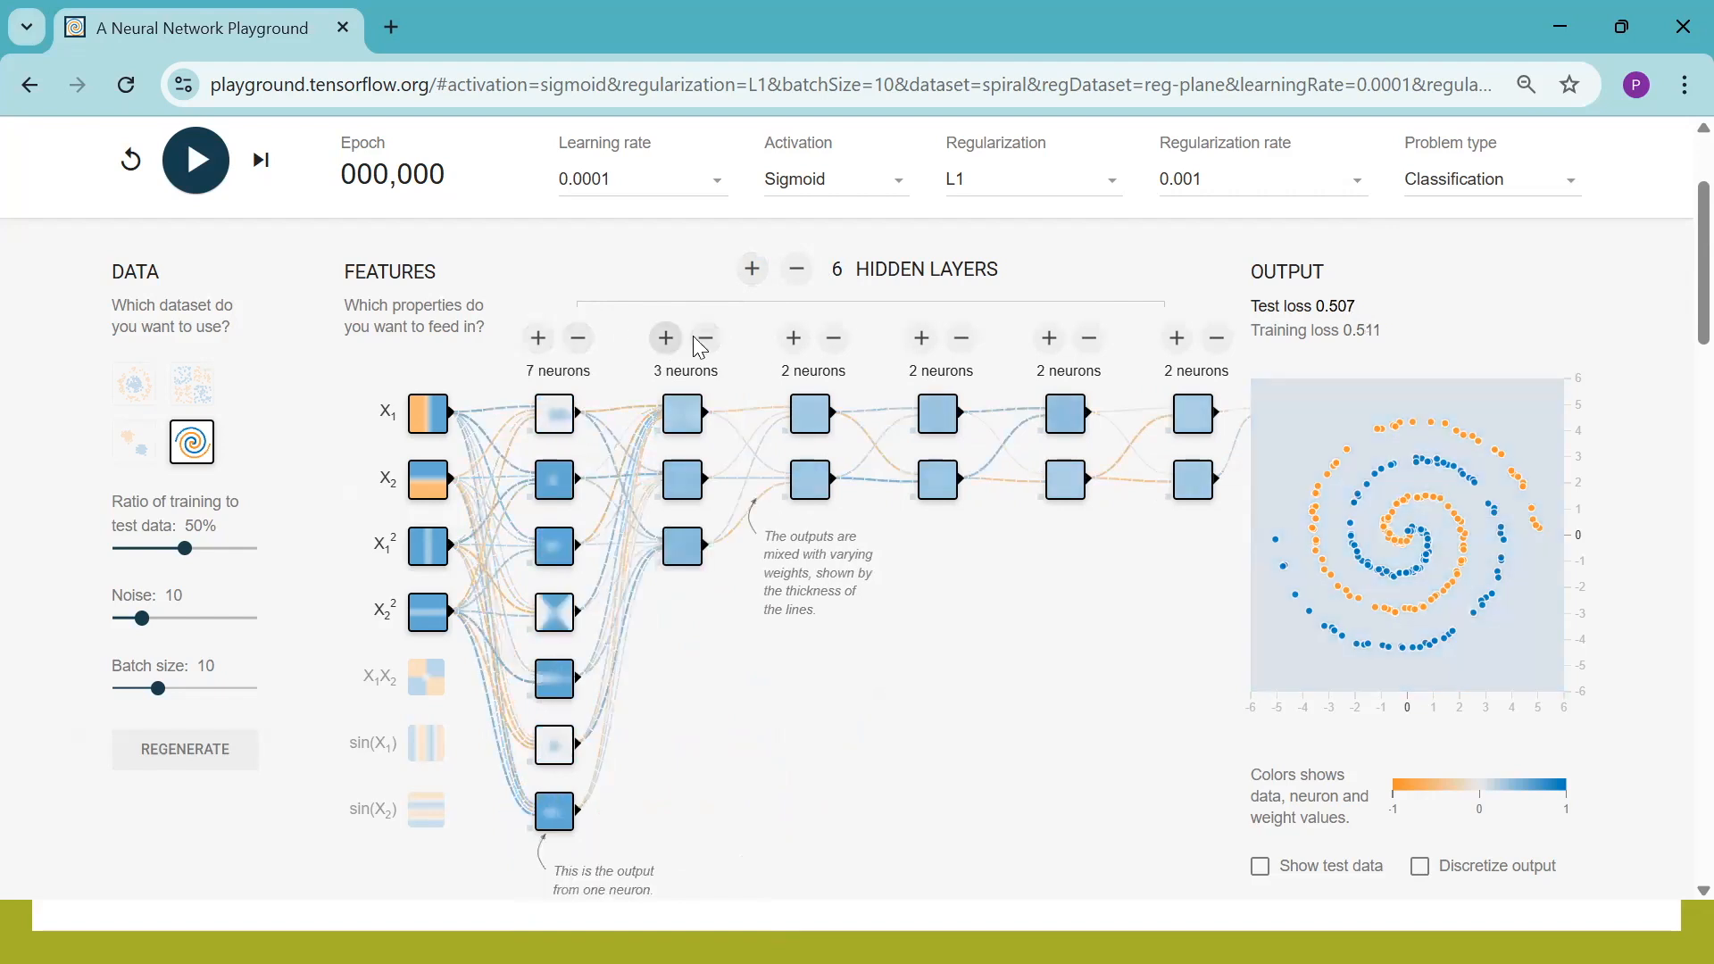
click(795, 341)
click(920, 341)
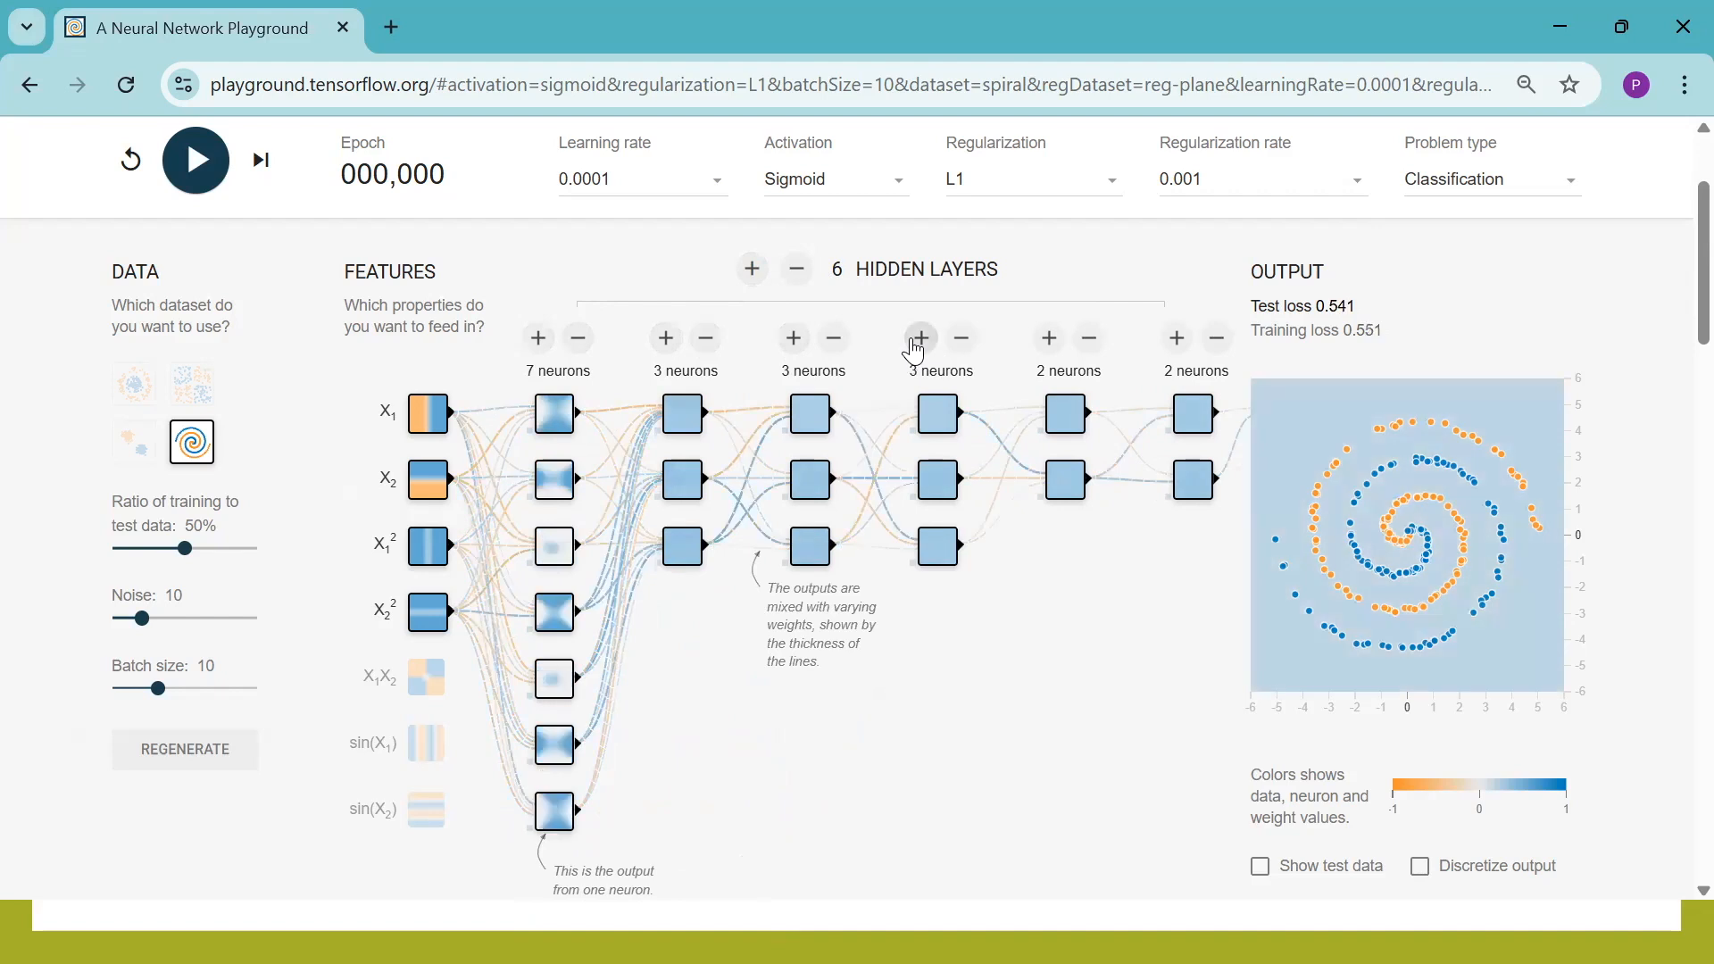
click(1046, 340)
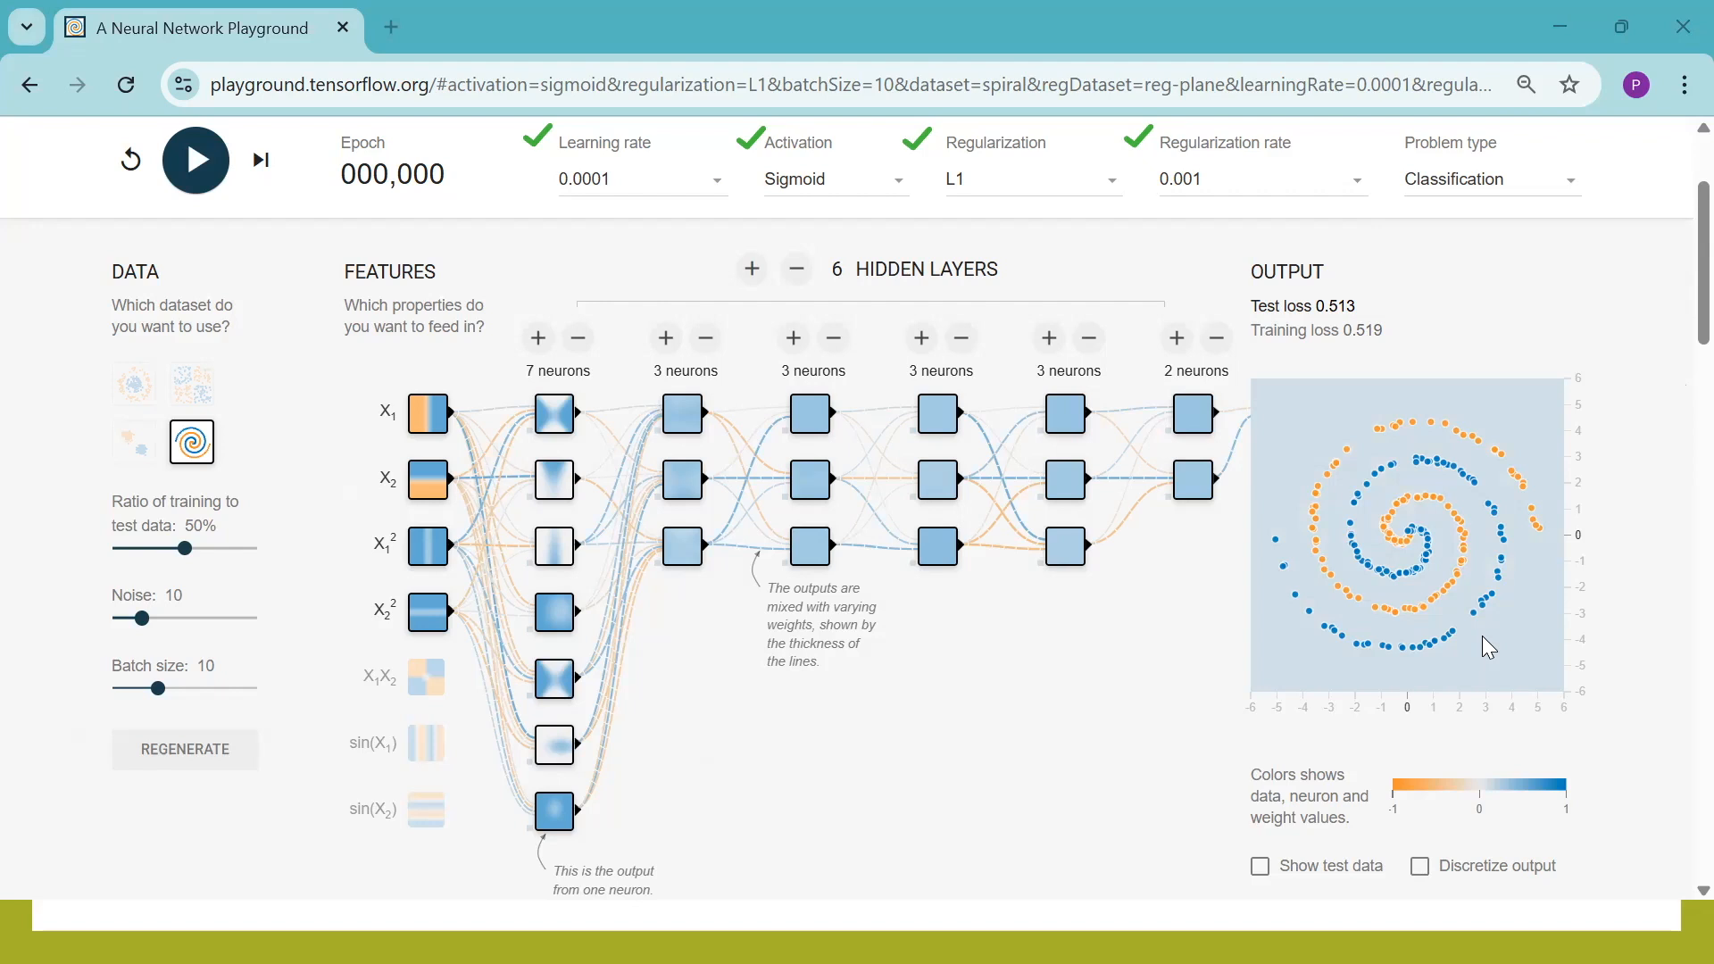
Set the learning rate to 0.01 and choose Sigmoid as the activation function
click(662, 180)
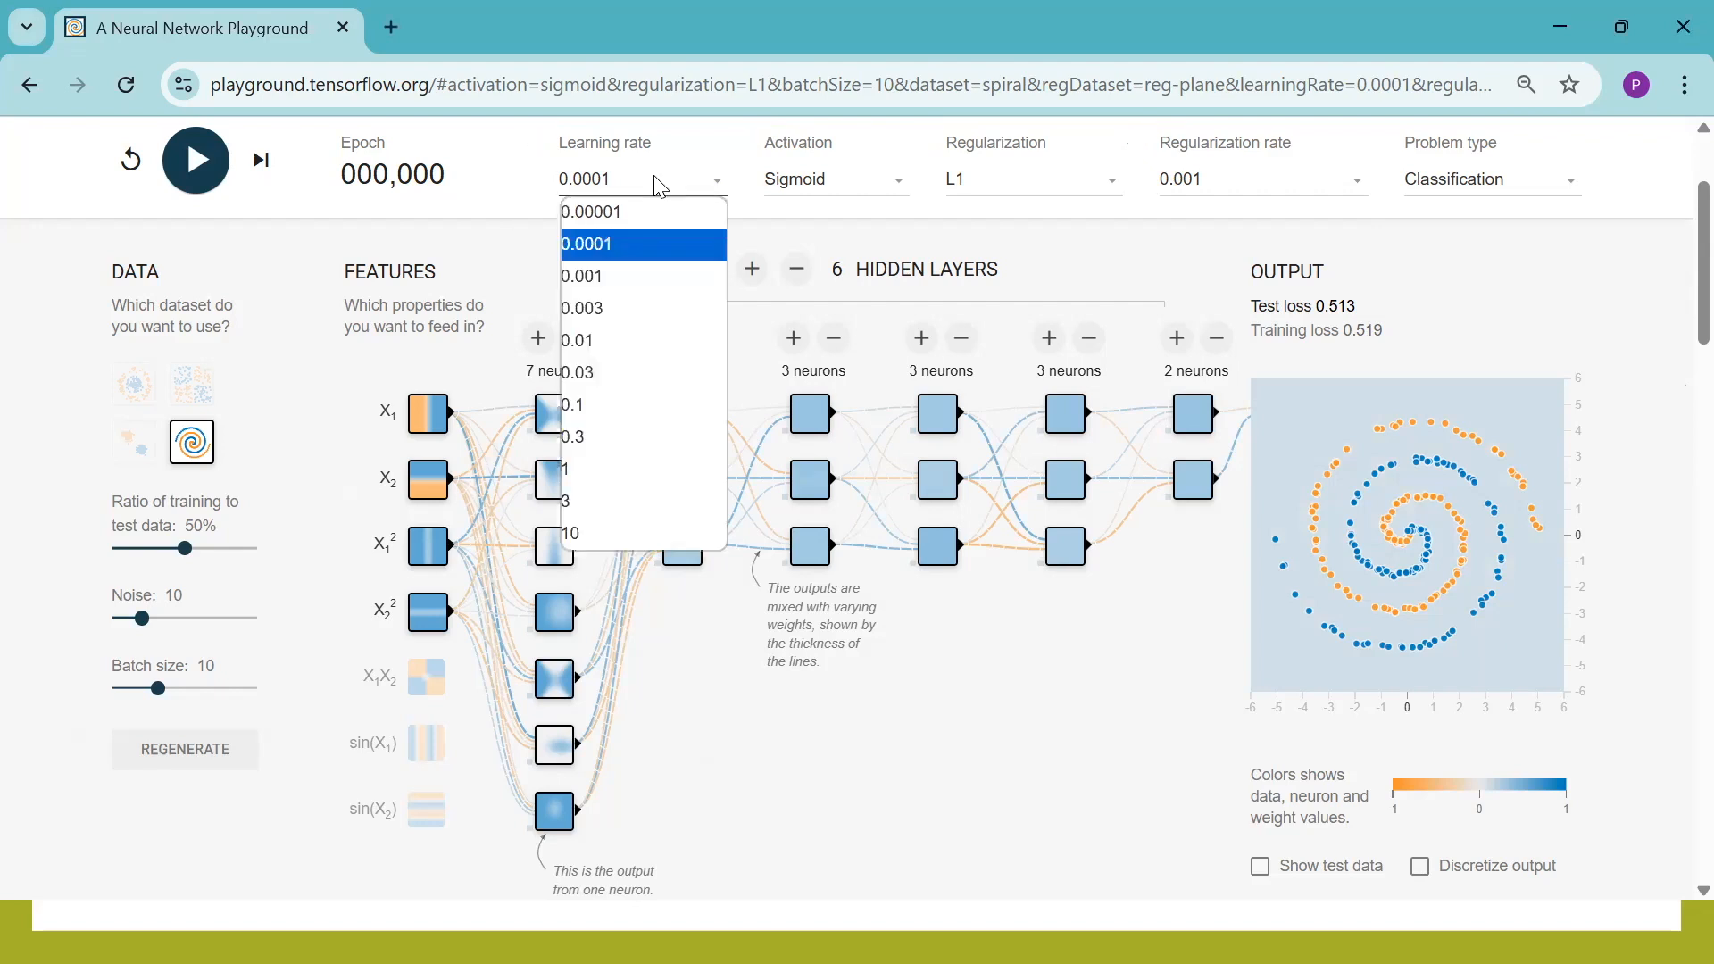
click(591, 348)
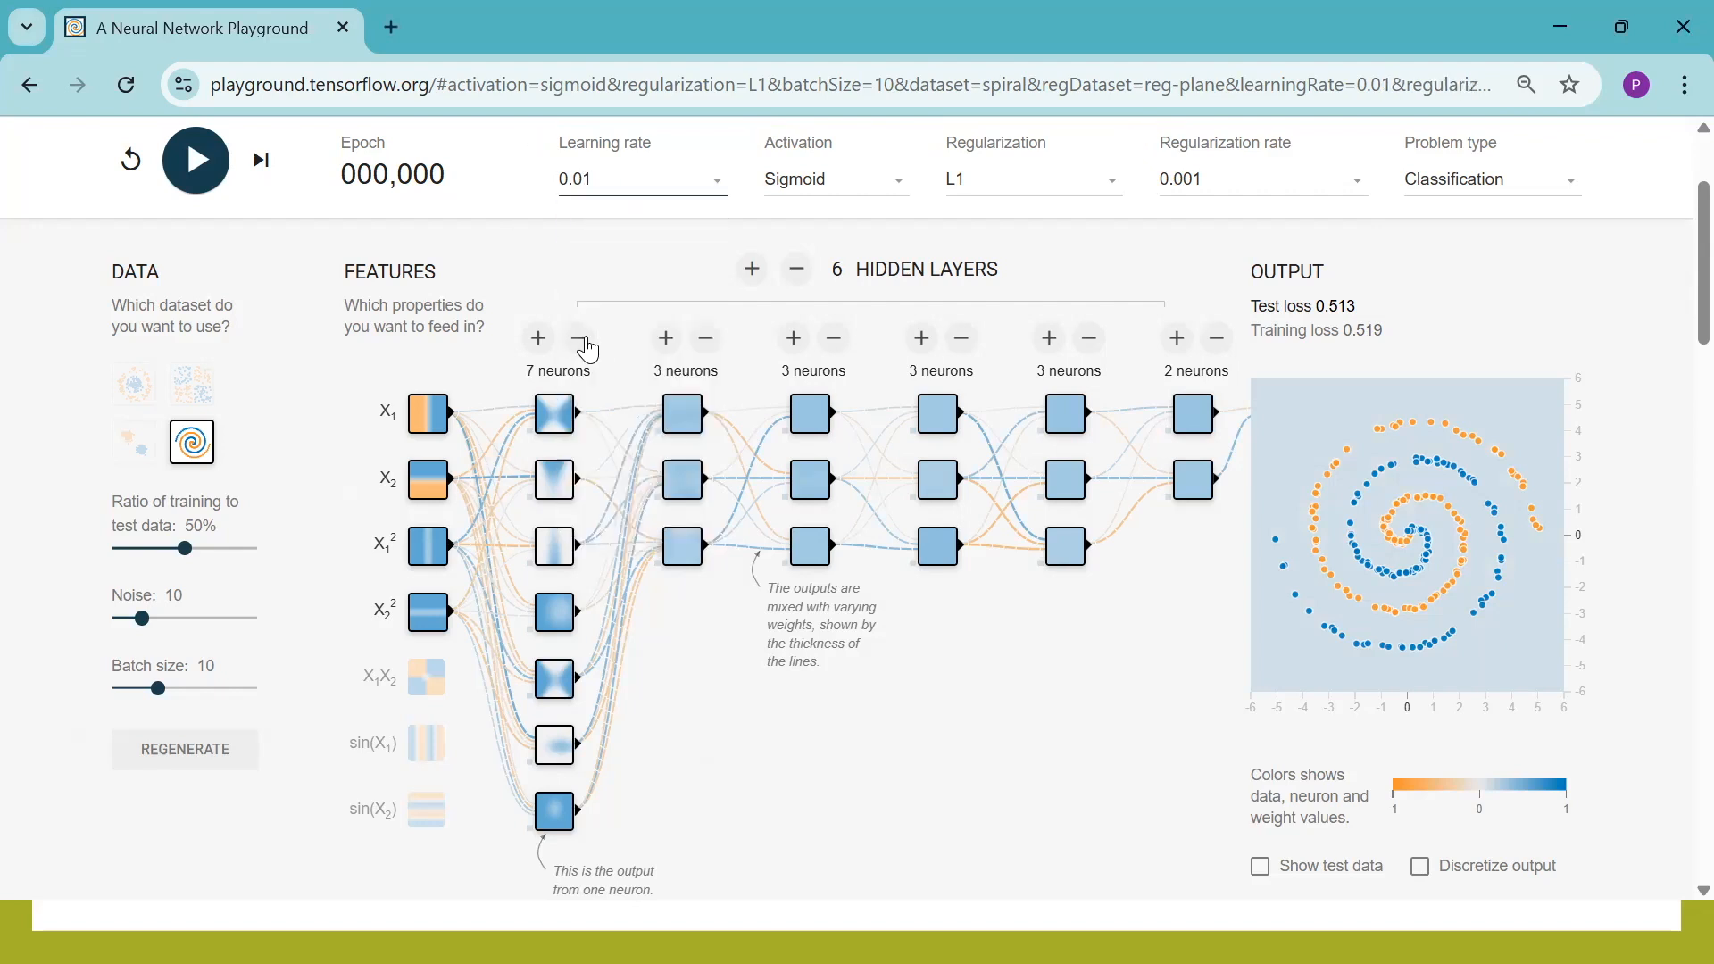
click(830, 188)
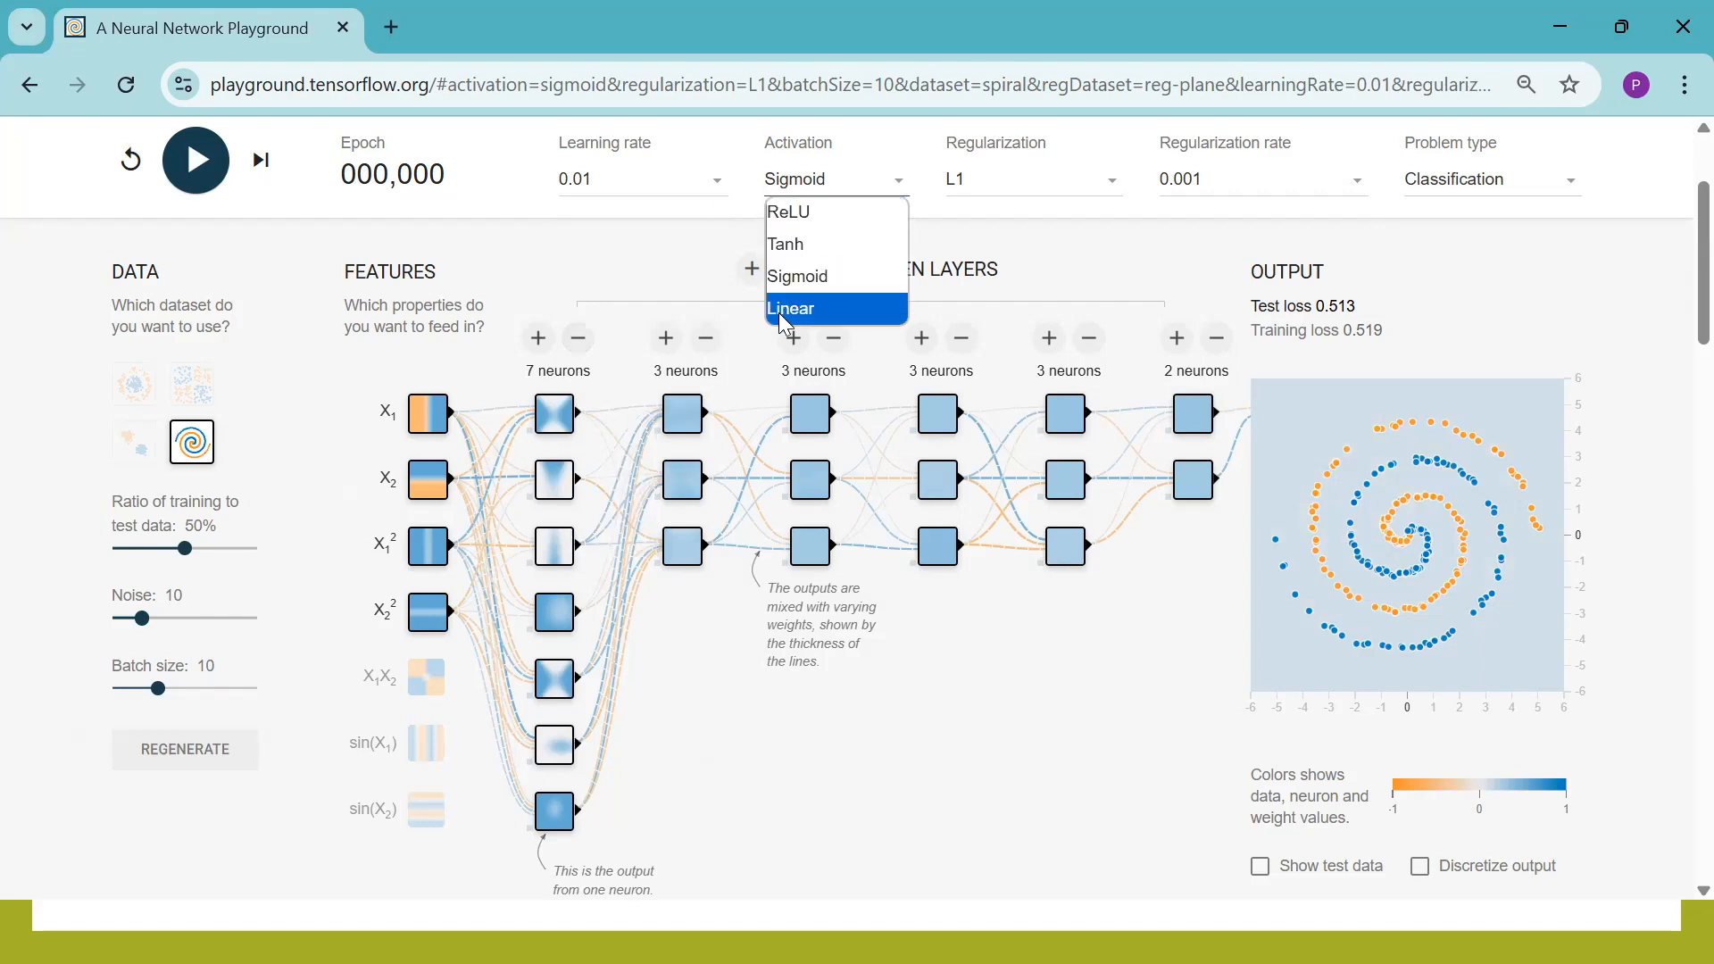
click(792, 277)
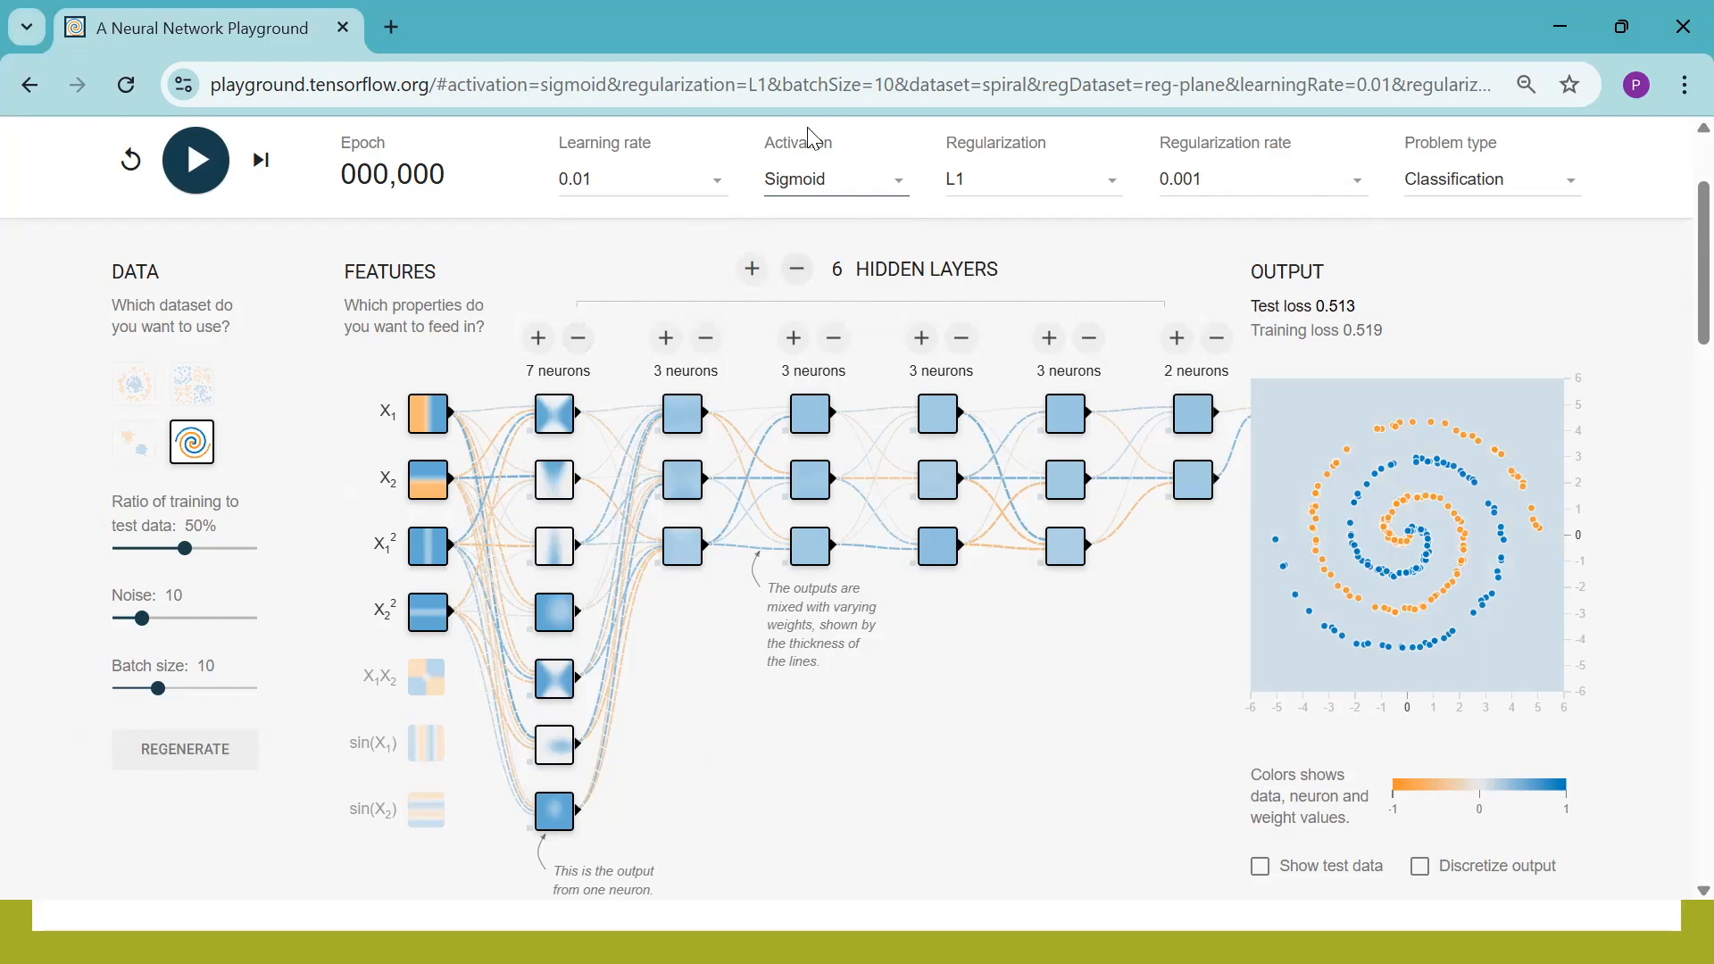
Choose L1 regularization and set the regularization rate to 0.01
click(1036, 183)
click(993, 247)
click(1257, 186)
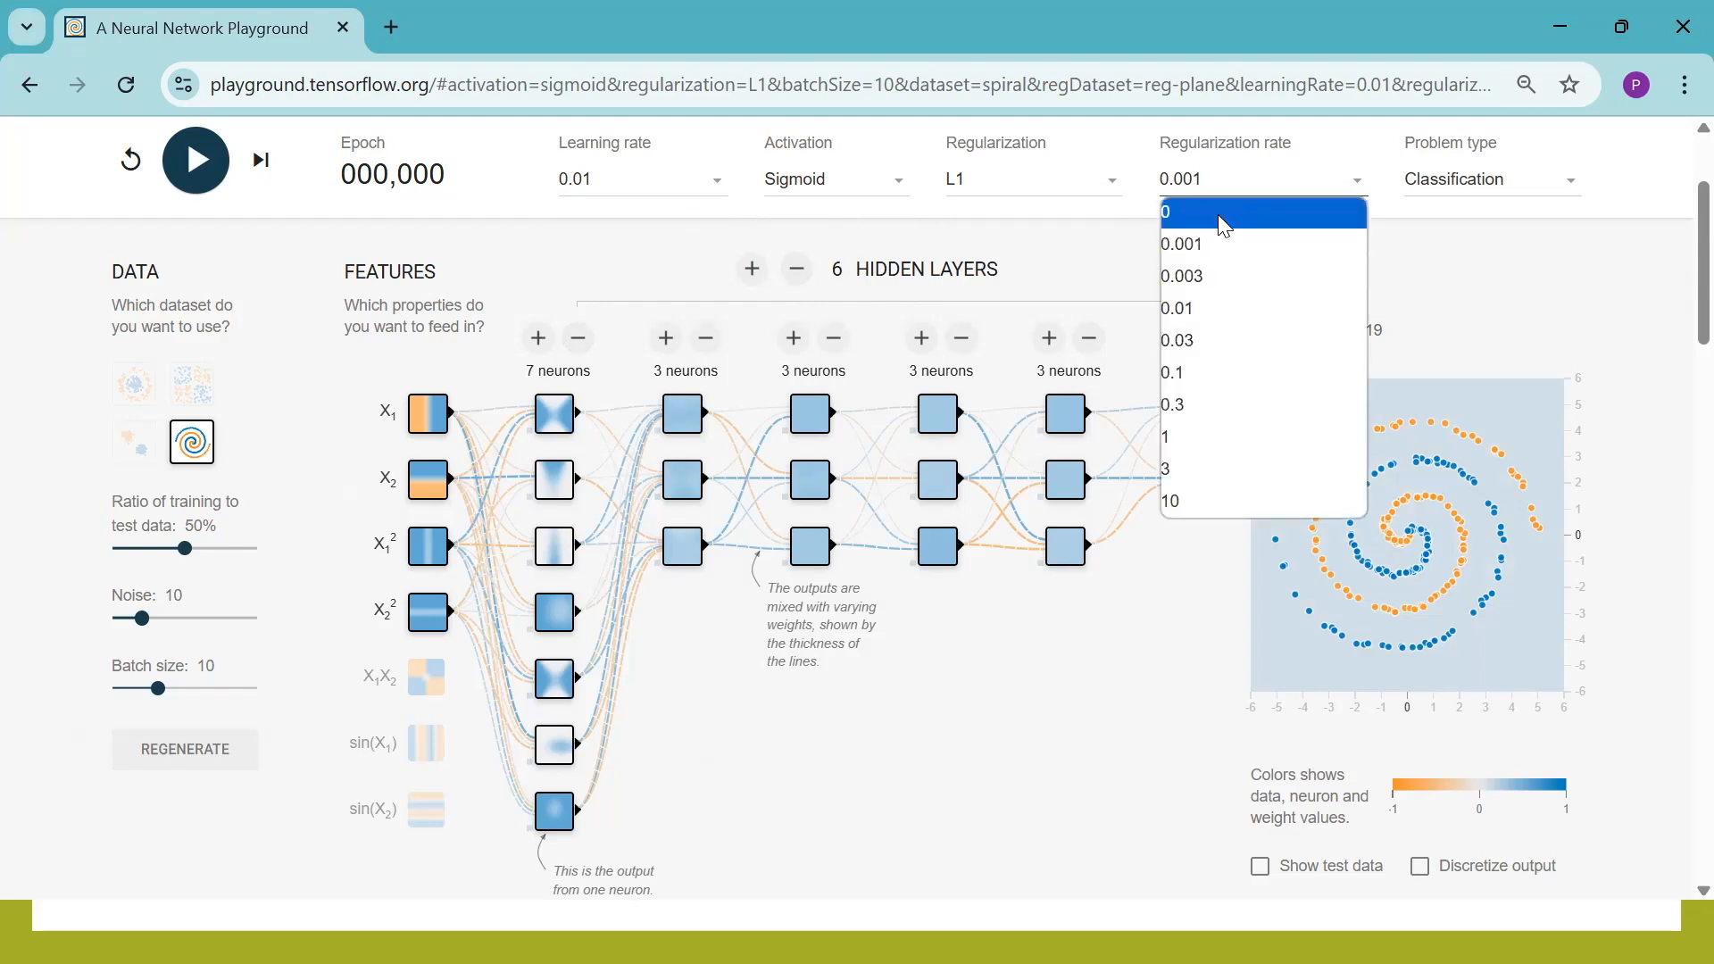
click(1190, 307)
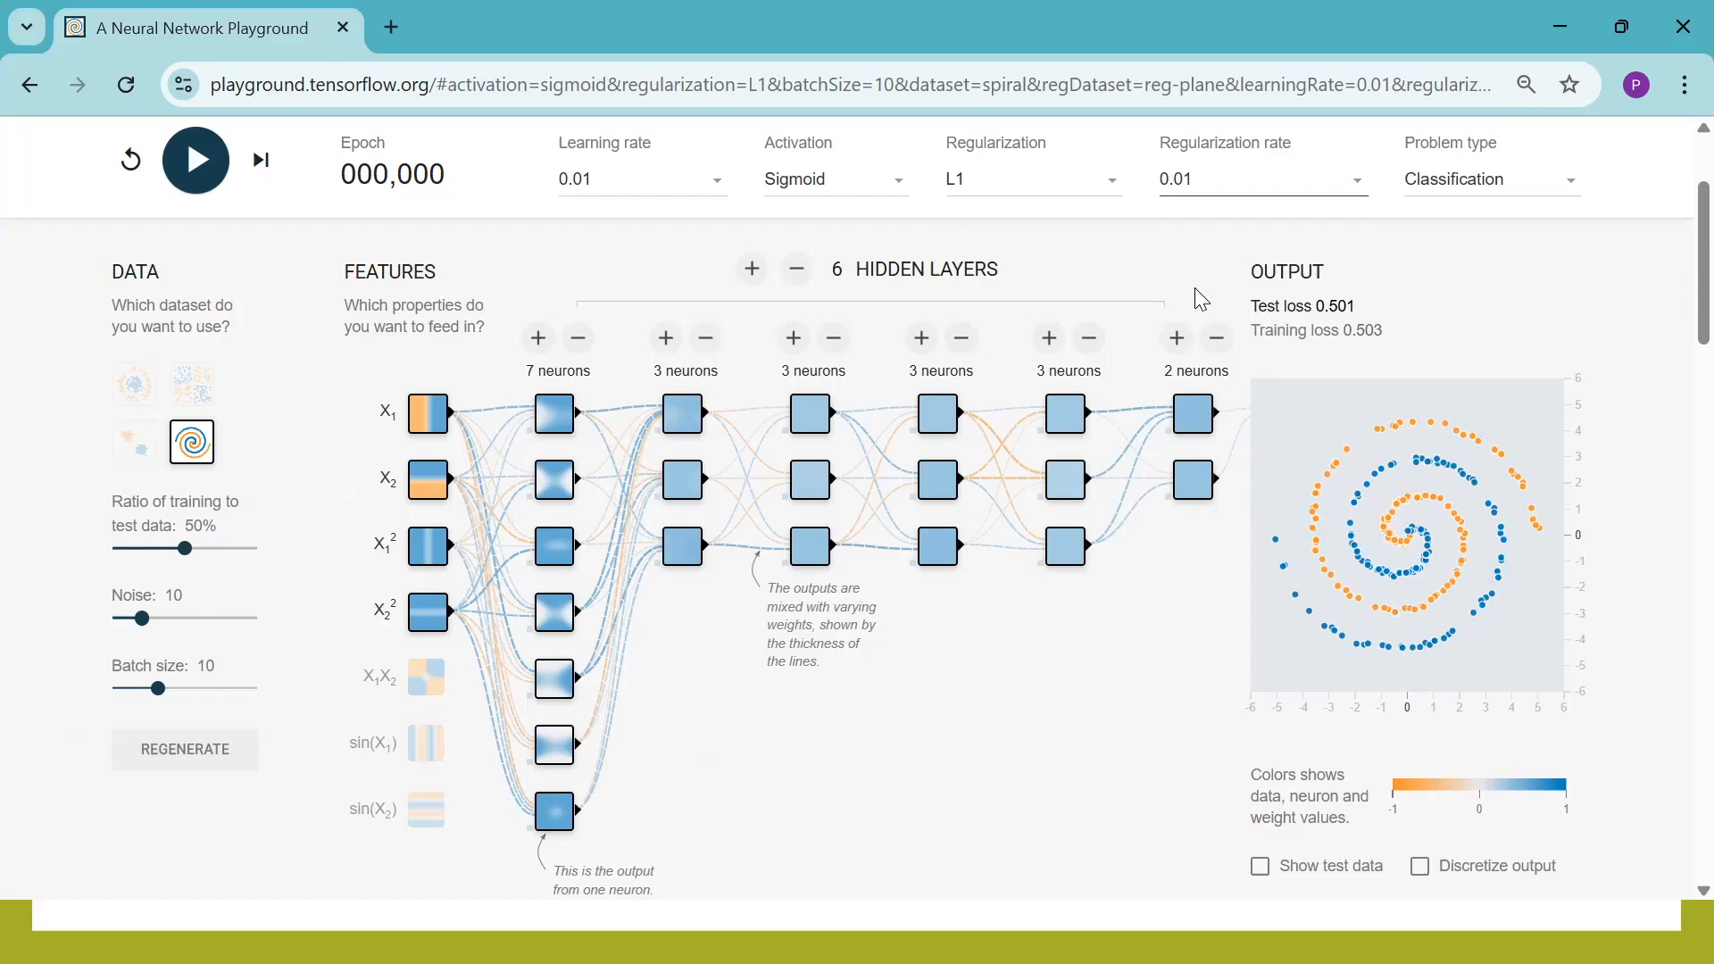
click(1197, 290)
Start training the network, and switch to the presentation's live demonstration slide
click(199, 183)
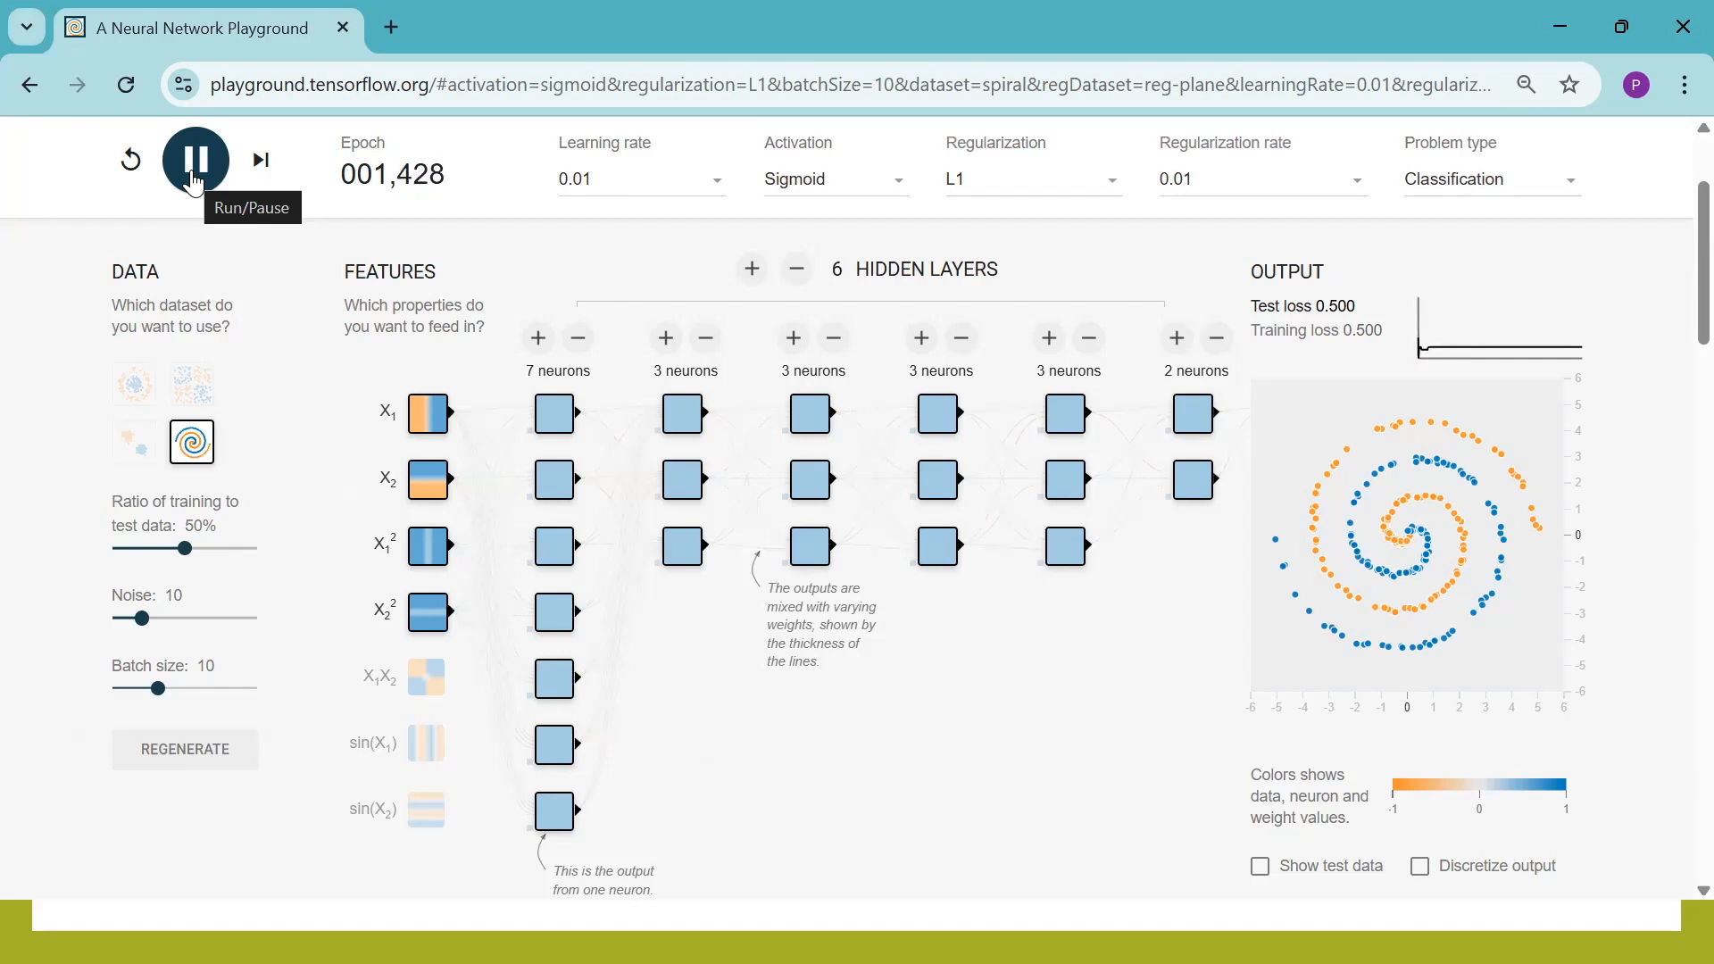
key(alt+Tab)
key(alt+Tab)
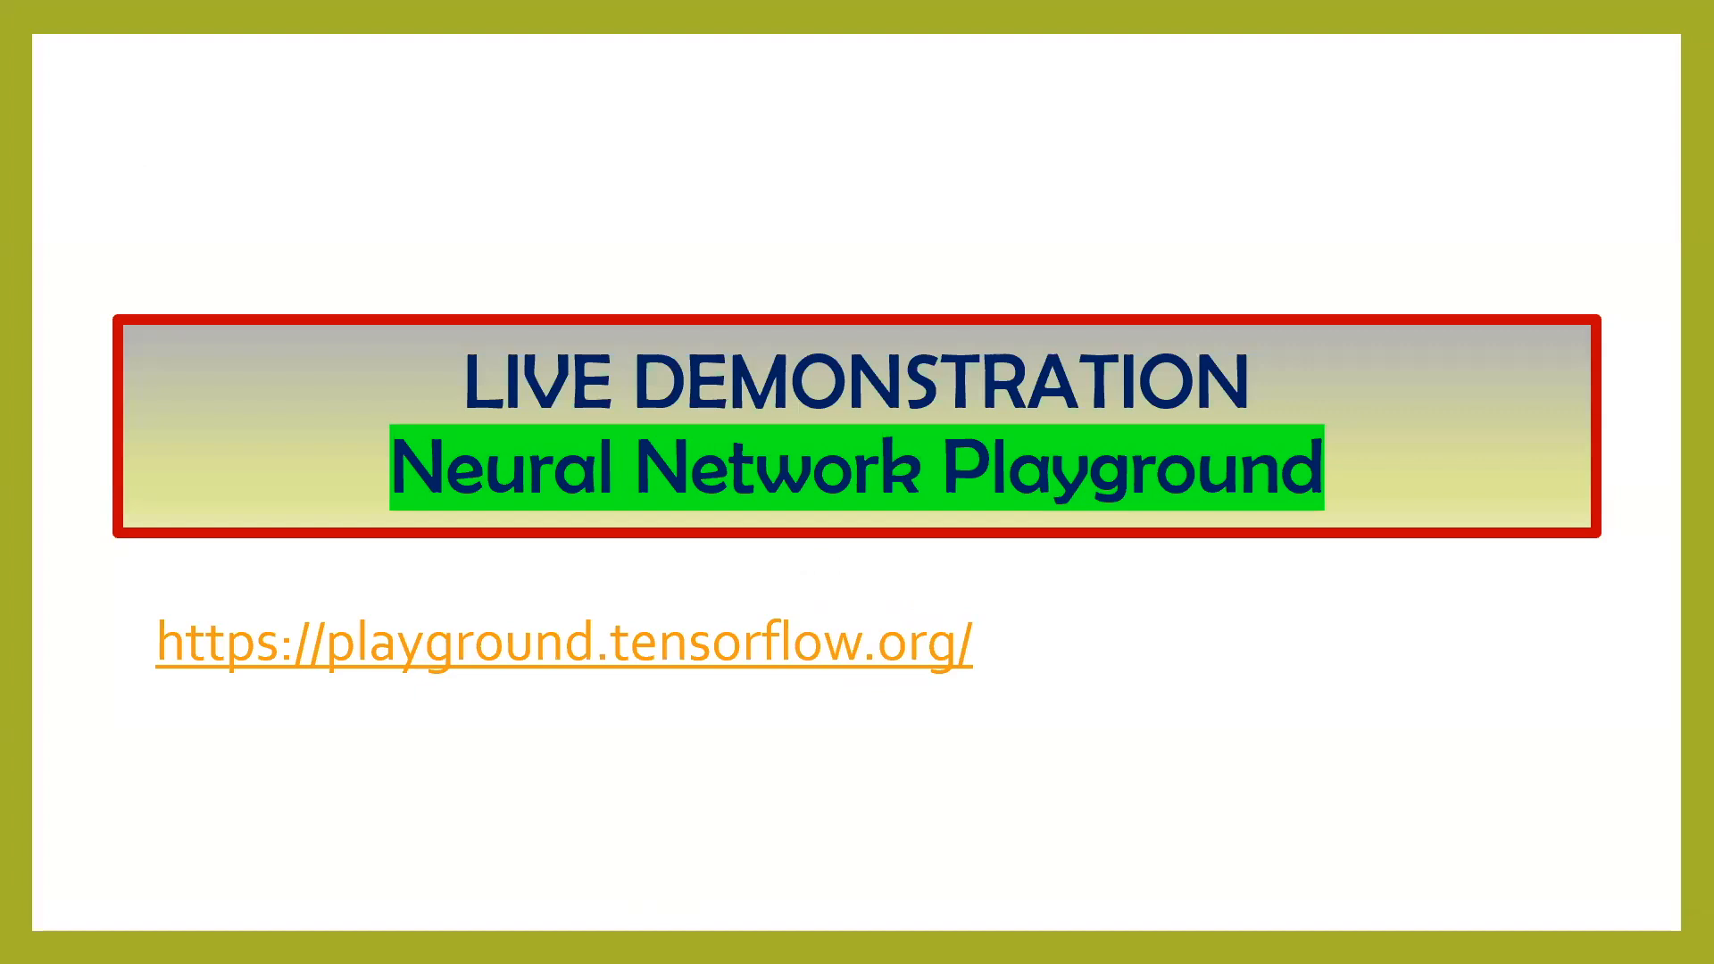